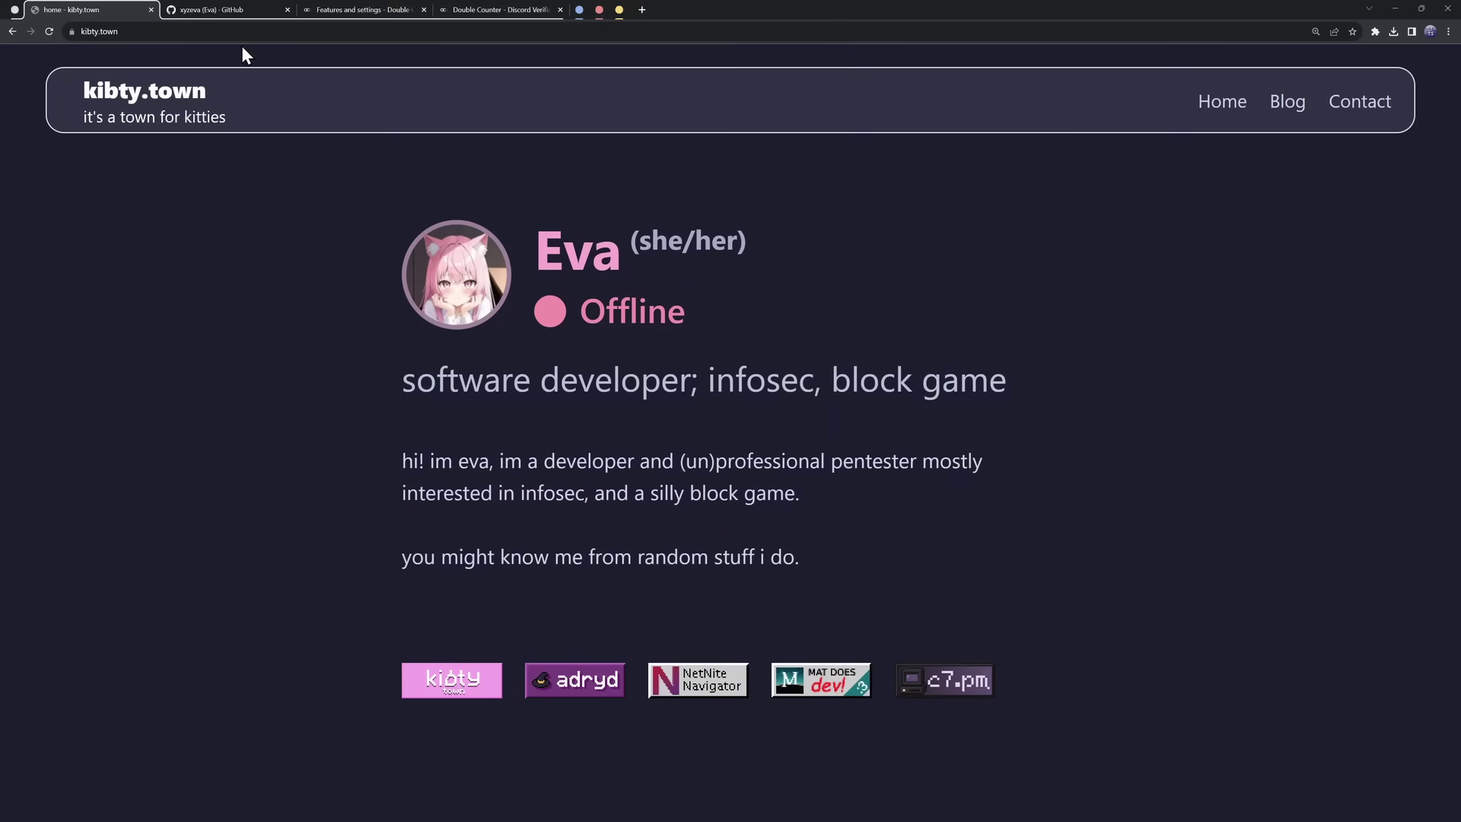
Bring up the security researcher's GitHub profile and look at the Double Counter home page.
{"action": "left_click", "coordinate": [233, 4]}
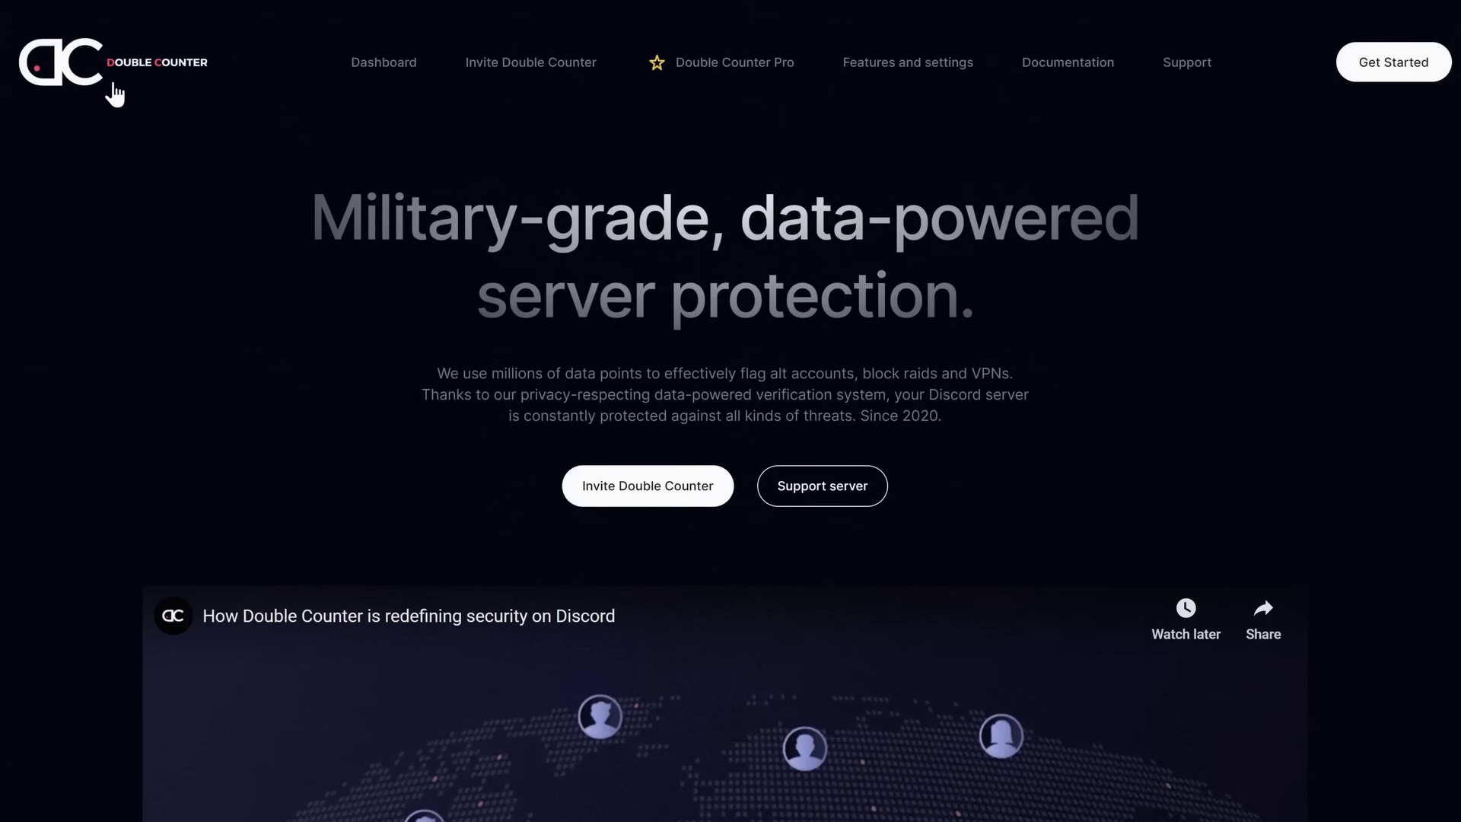
{"action": "left_click", "coordinate": [319, 224]}
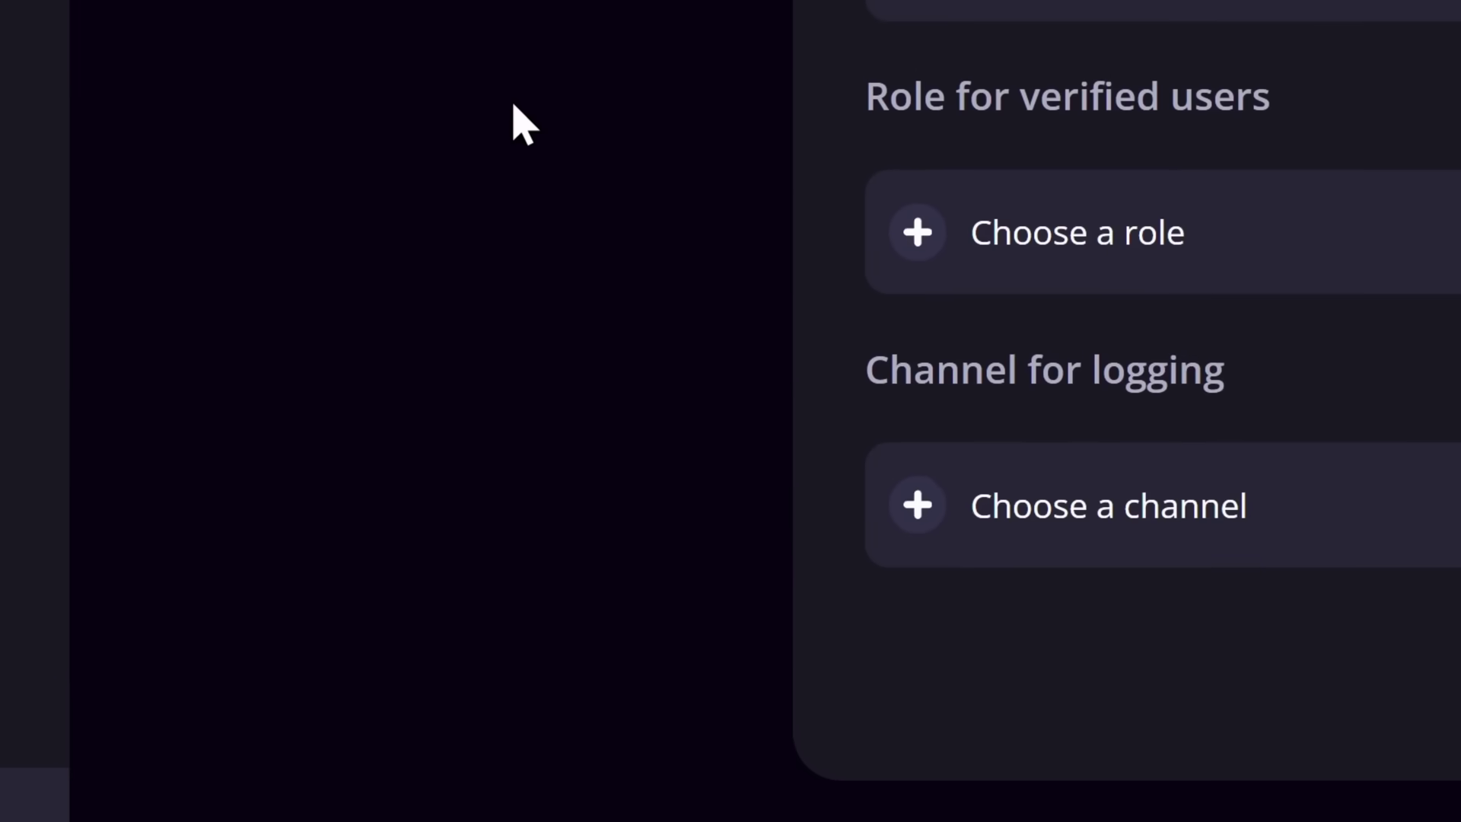
View the source of the Double Counter dashboard page and open its linked script index-09b41f01.js.
{"action": "right_click", "coordinate": [523, 453]}
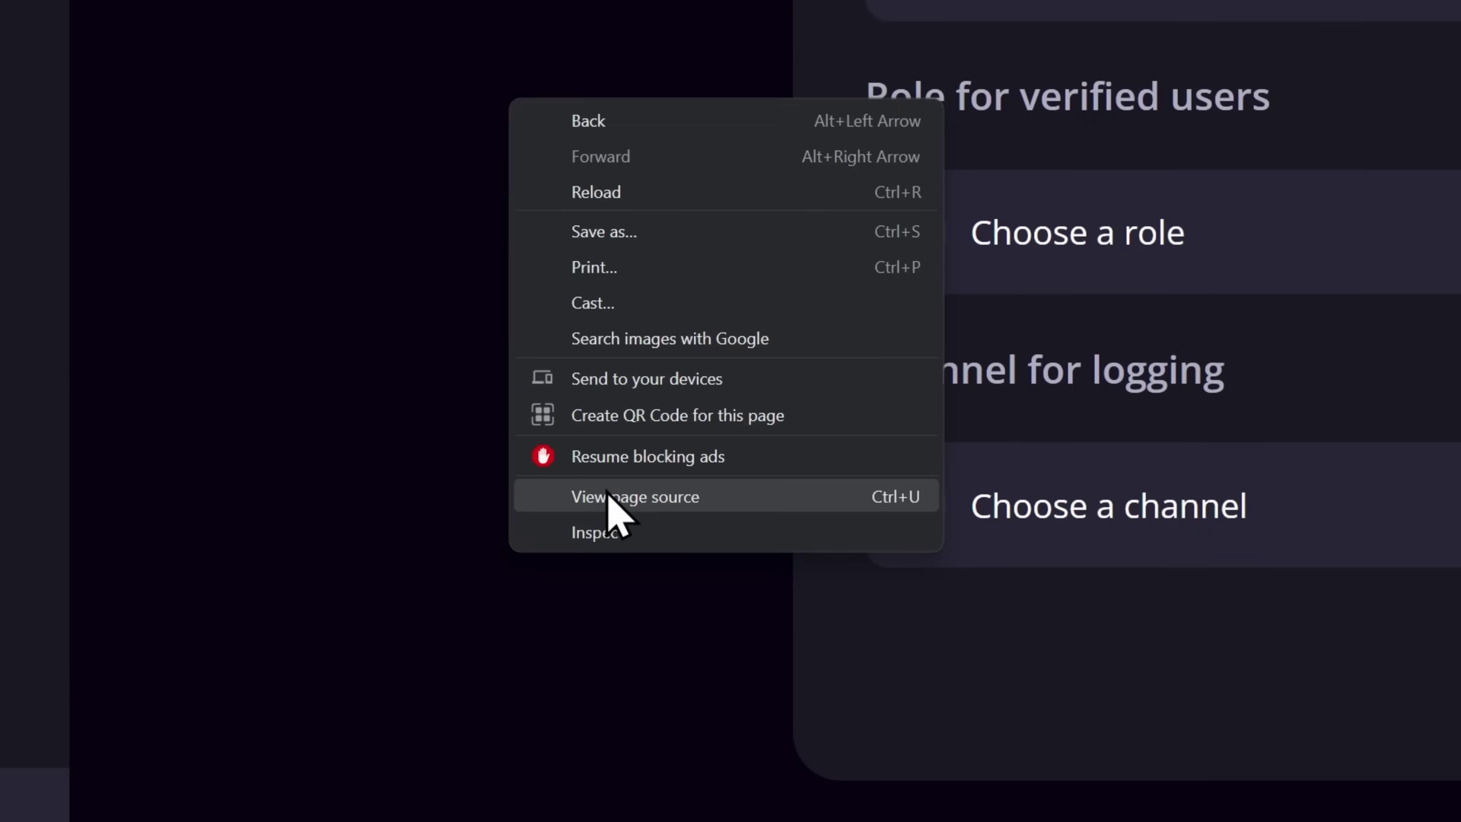
{"action": "left_click", "coordinate": [608, 494]}
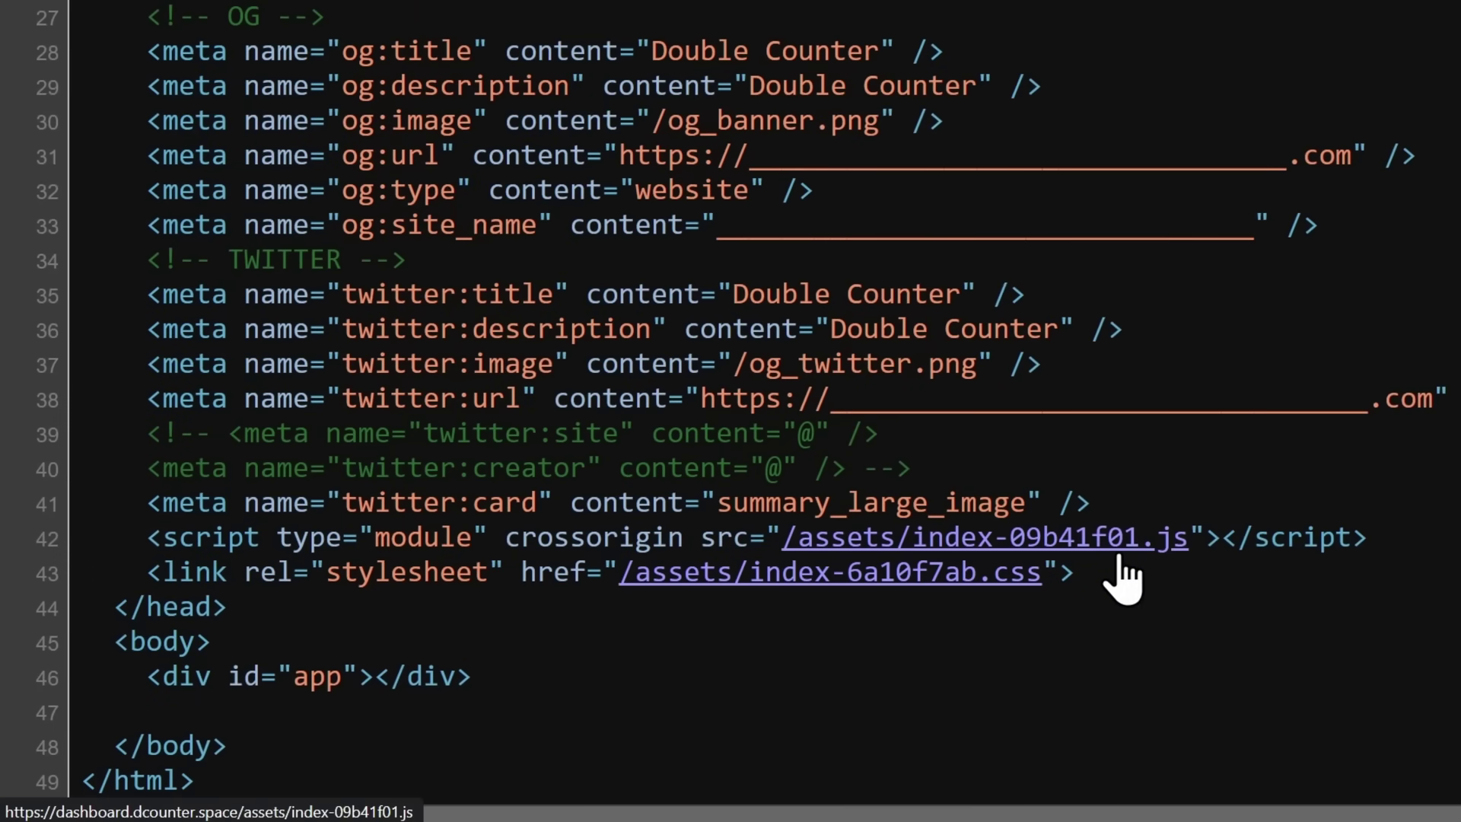
{"action": "left_click", "coordinate": [1139, 542]}
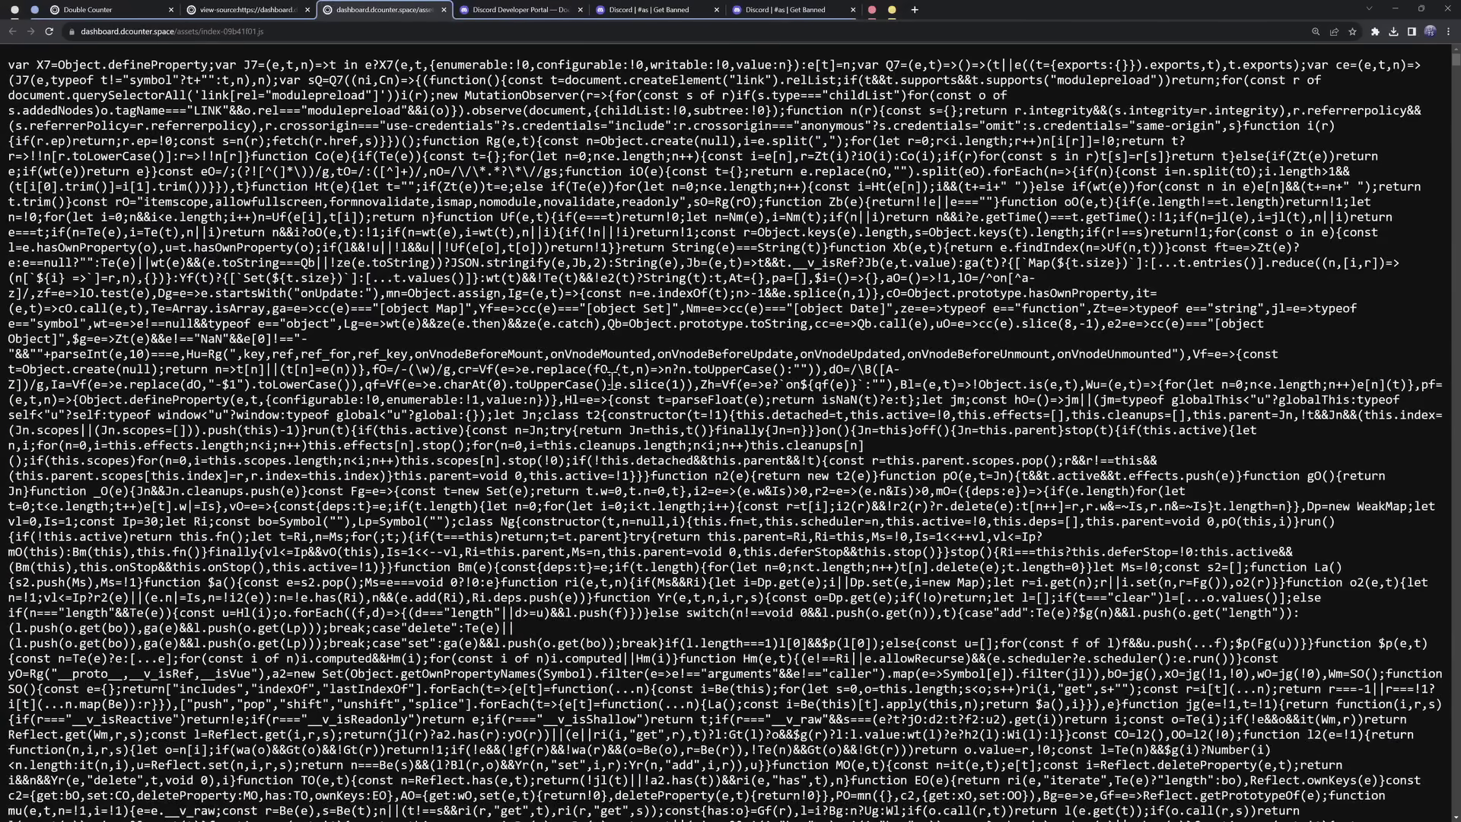
Load the source view of the script by prefixing its address with view-source:.
{"action": "left_click", "coordinate": [84, 31]}
{"action": "key", "text": "Home"}
{"action": "type", "text": "view-source:"}
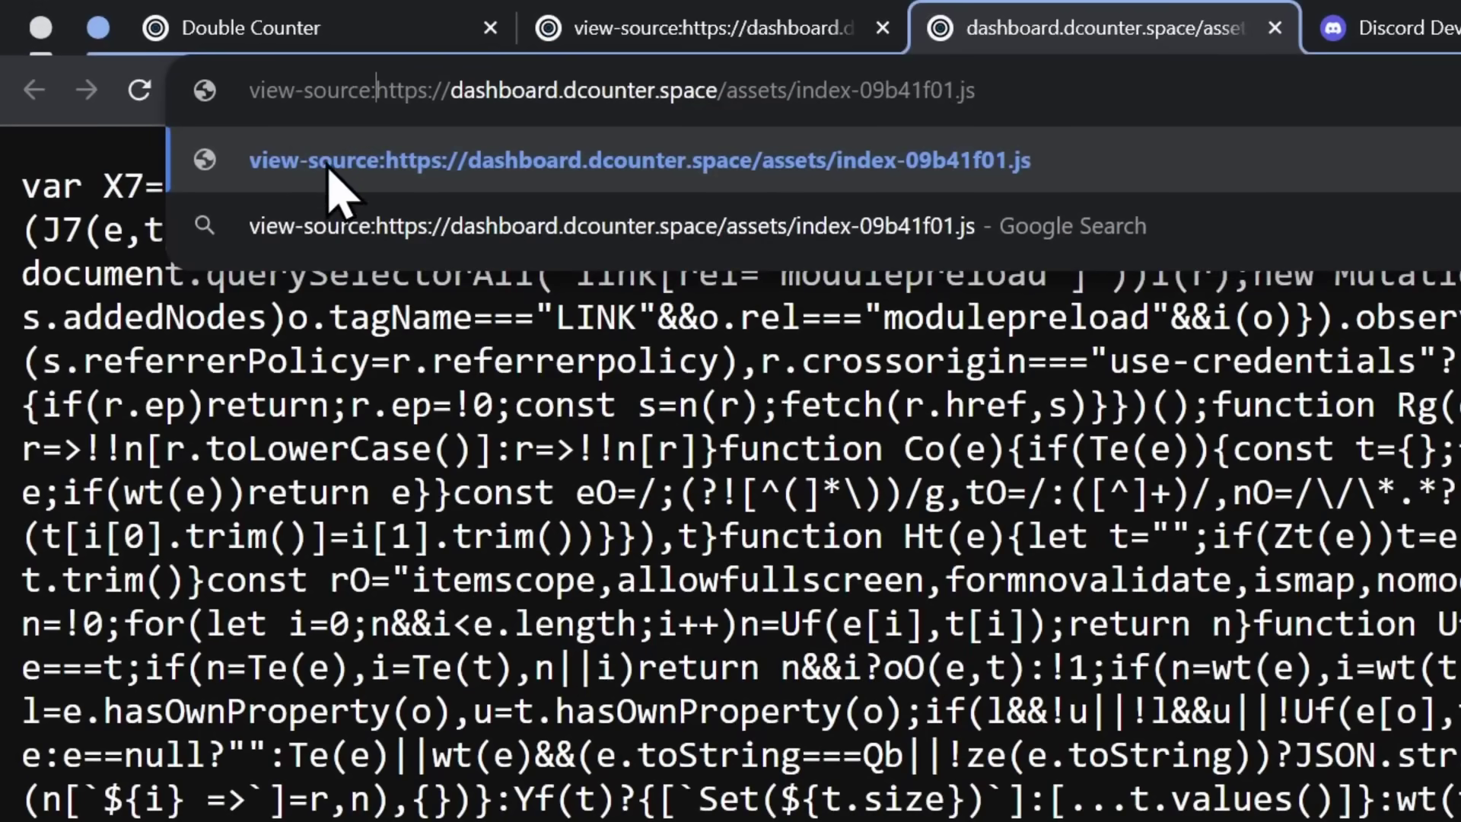
{"action": "key", "text": "Return"}
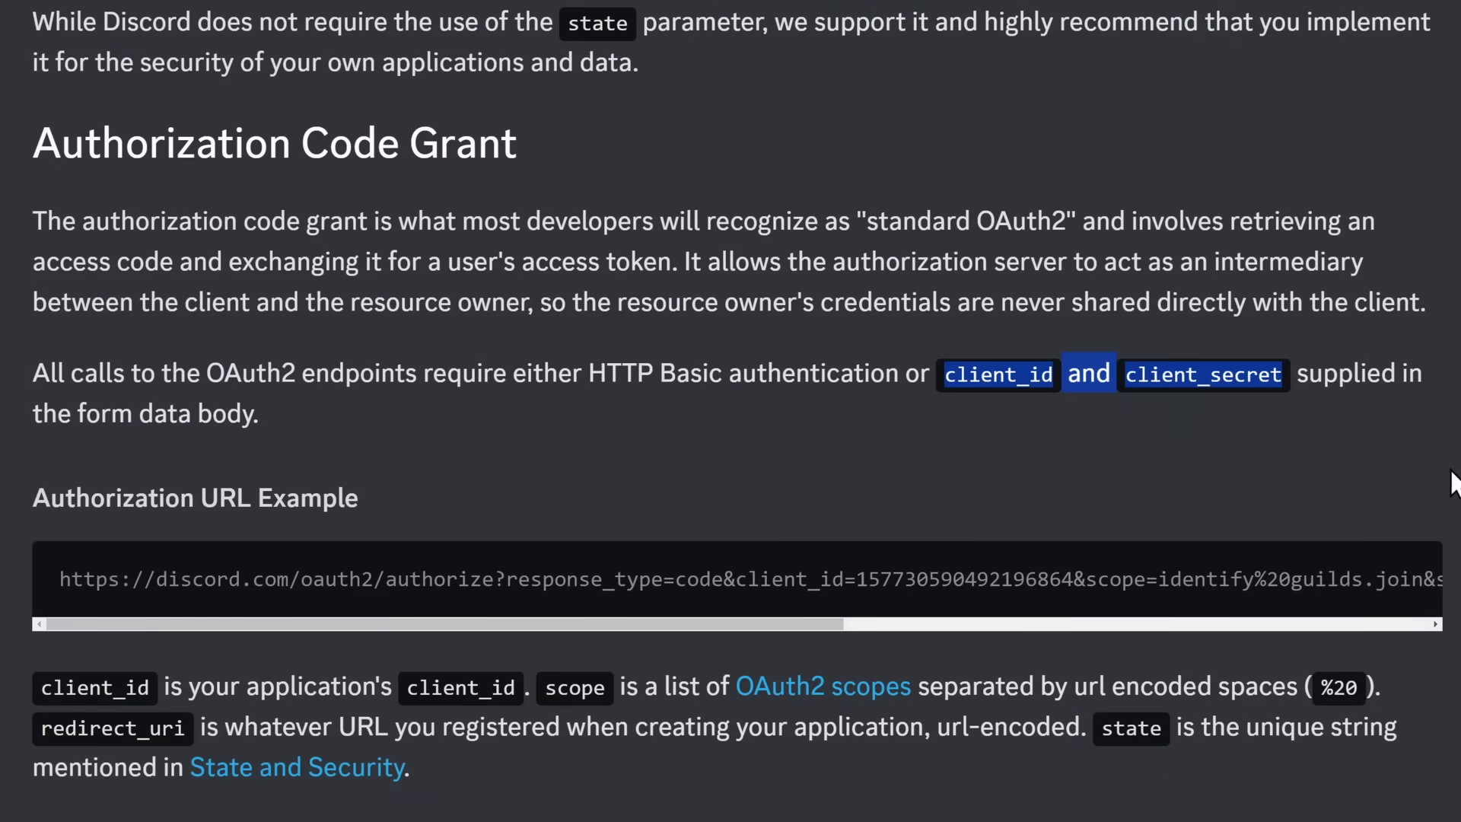
Examine the Discord OAuth2 documentation on the authorization code grant and the scope list, including applications.commands.update.
{"action": "left_click", "coordinate": [1207, 448]}
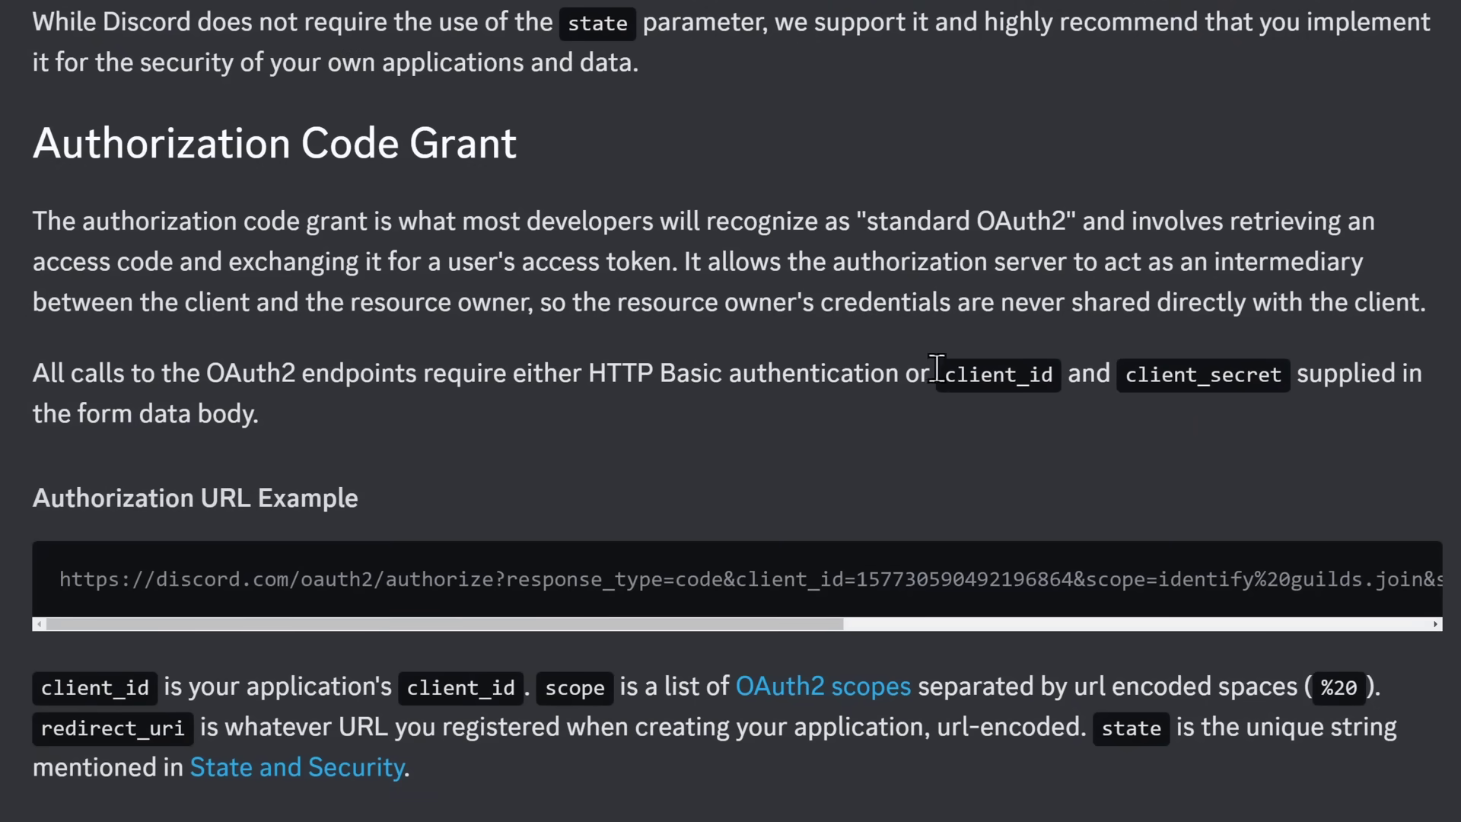
{"action": "scroll", "coordinate": [444, 429], "scroll_direction": "up", "scroll_amount": 15}
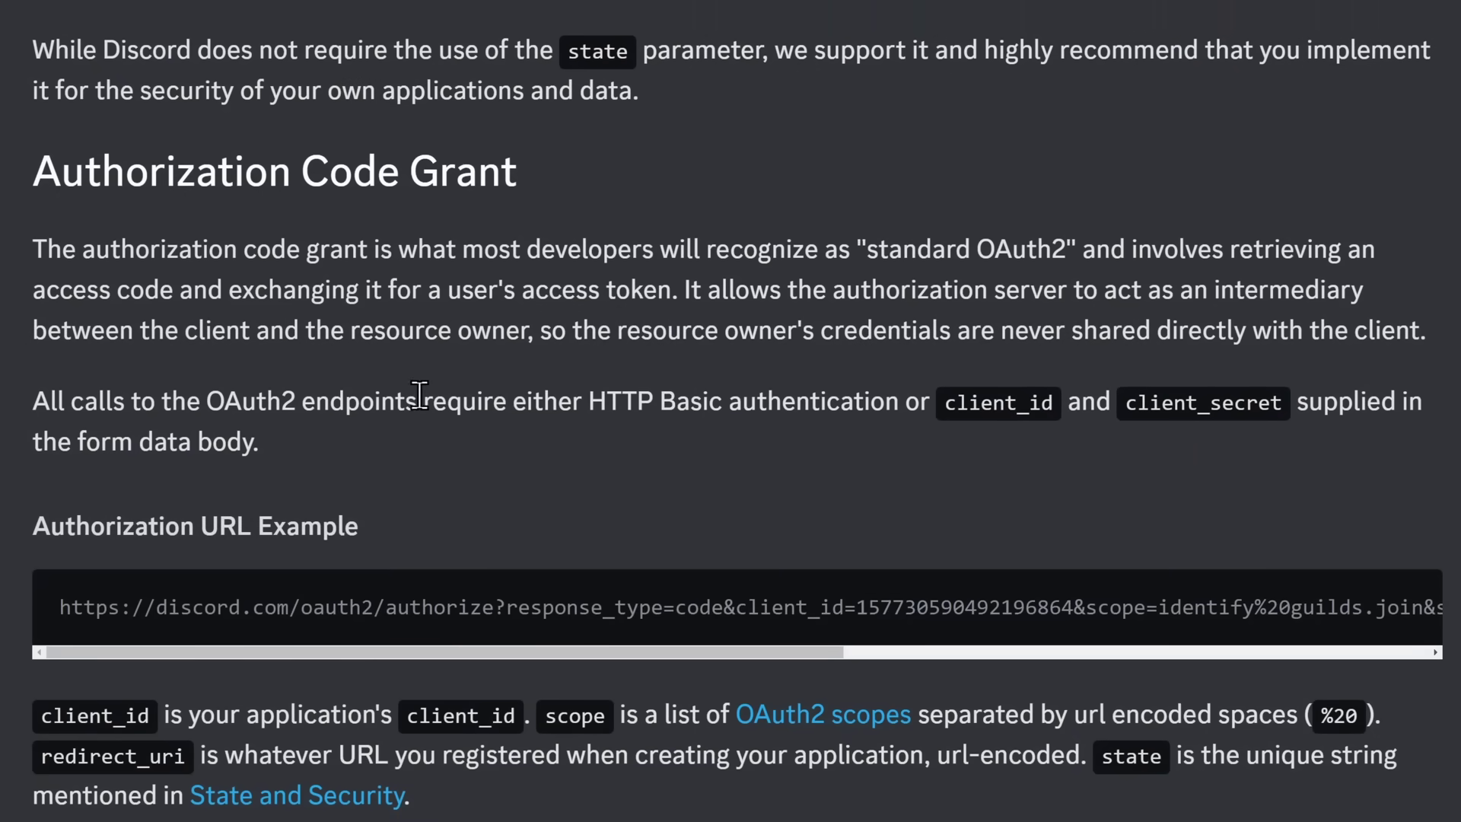
{"action": "scroll", "coordinate": [443, 440], "scroll_direction": "up", "scroll_amount": 20}
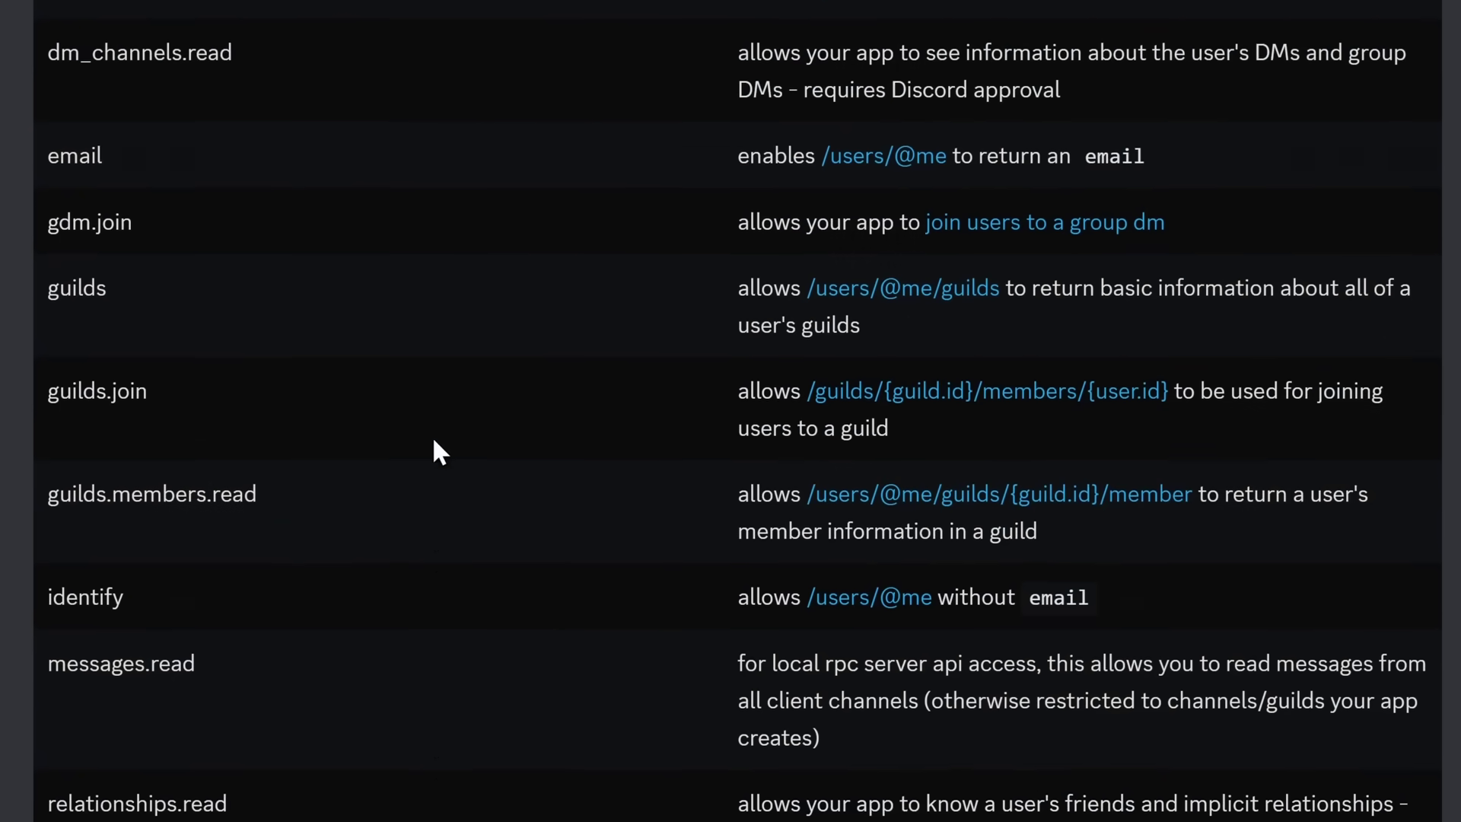
{"action": "scroll", "coordinate": [410, 453], "scroll_direction": "up", "scroll_amount": 4}
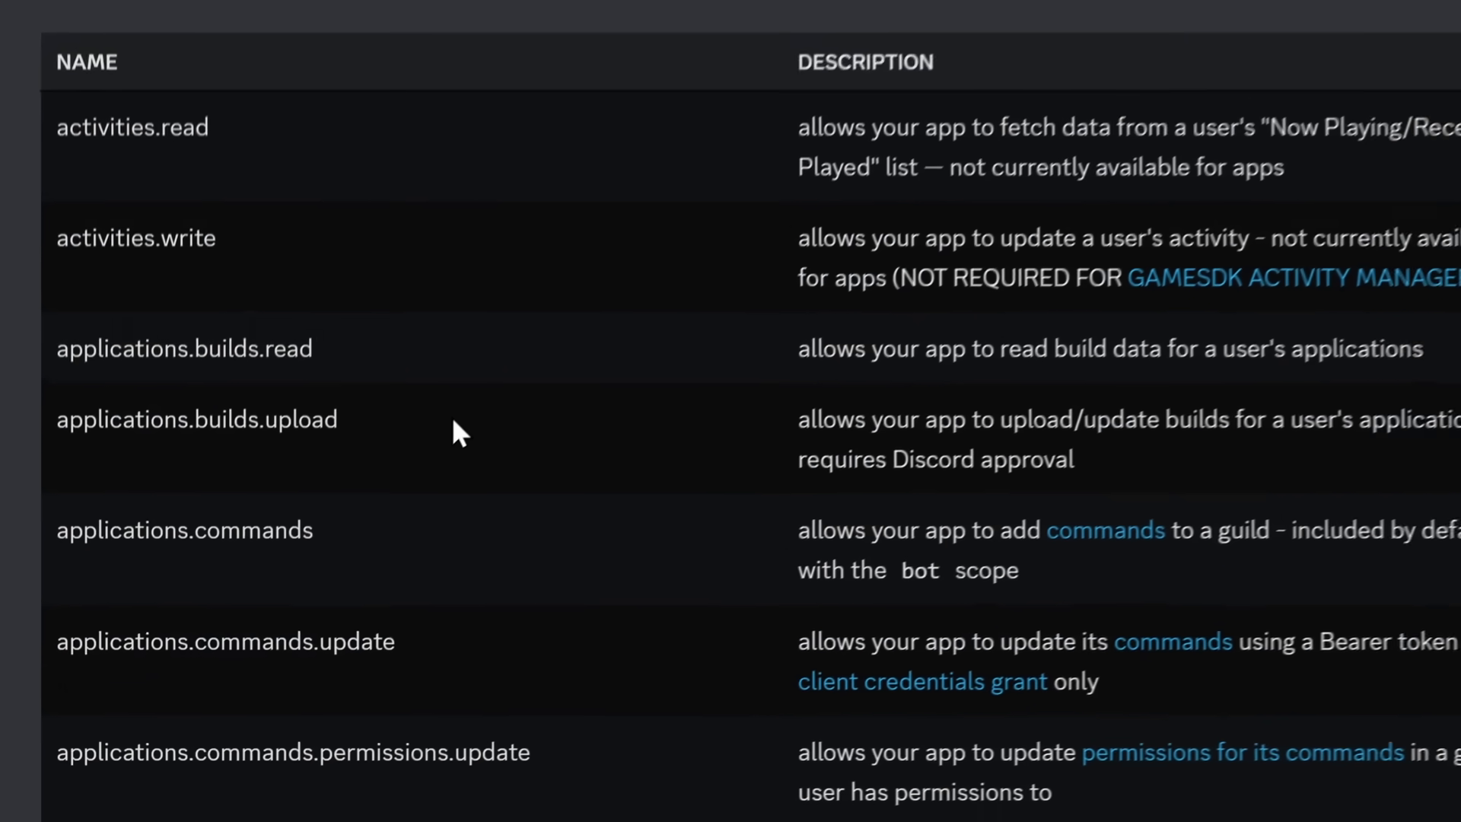
{"action": "left_click_drag", "start_coordinate": [115, 403], "coordinate": [318, 405]}
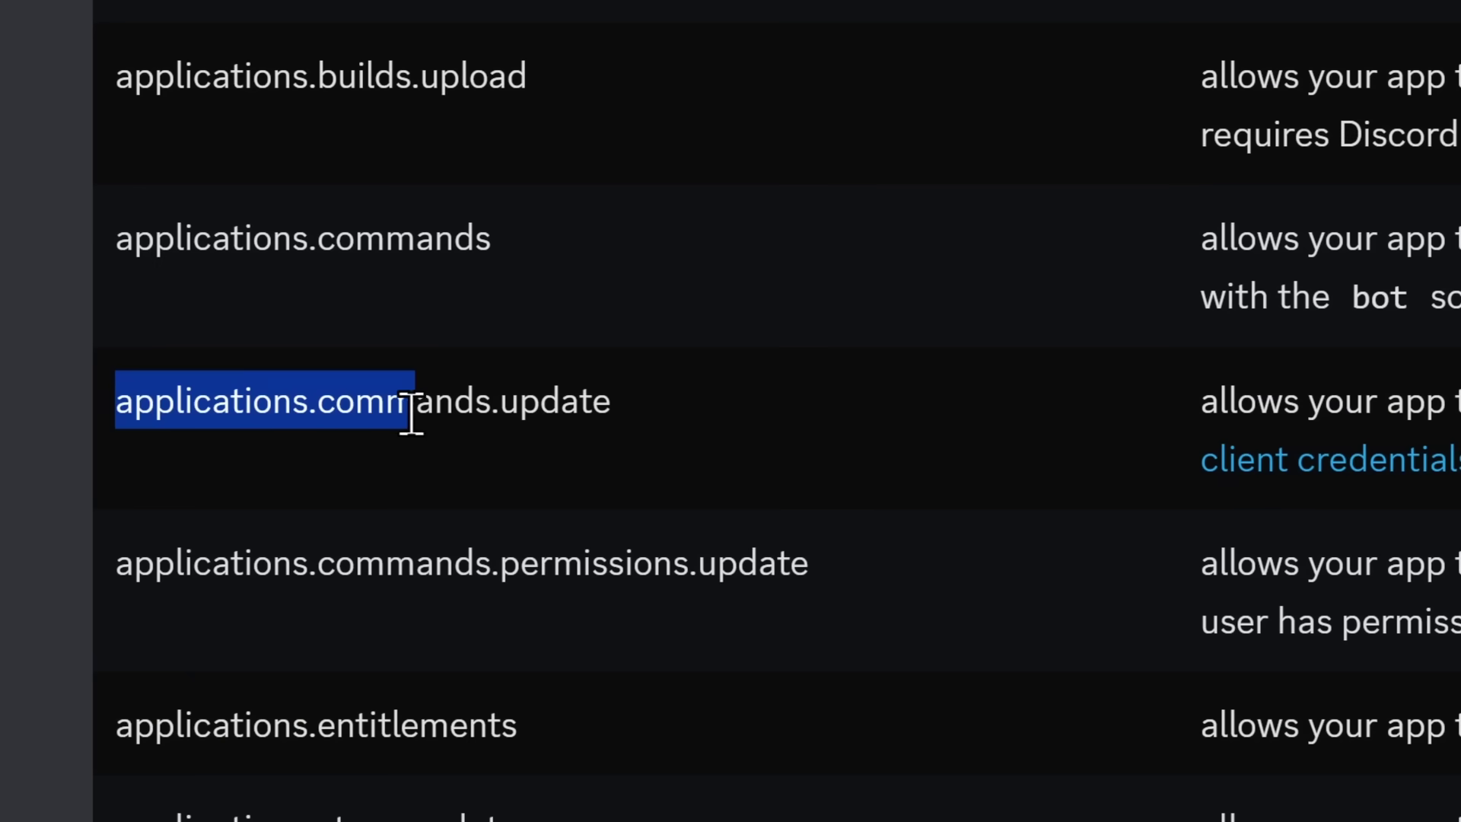
{"action": "left_click", "coordinate": [645, 434]}
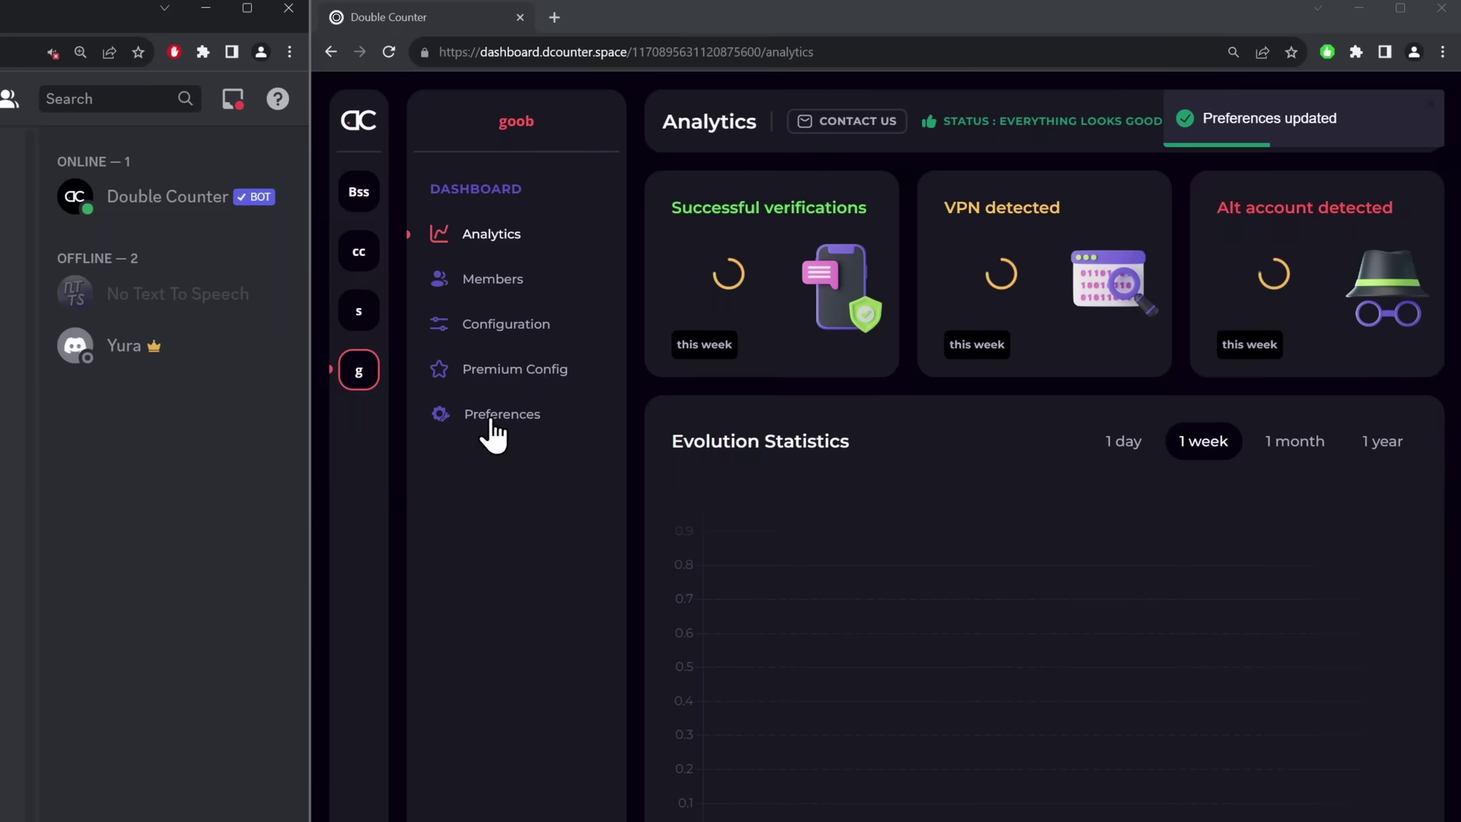
Open the goob server's bot preferences in the Double Counter dashboard and reload the setup page.
{"action": "left_click", "coordinate": [490, 420]}
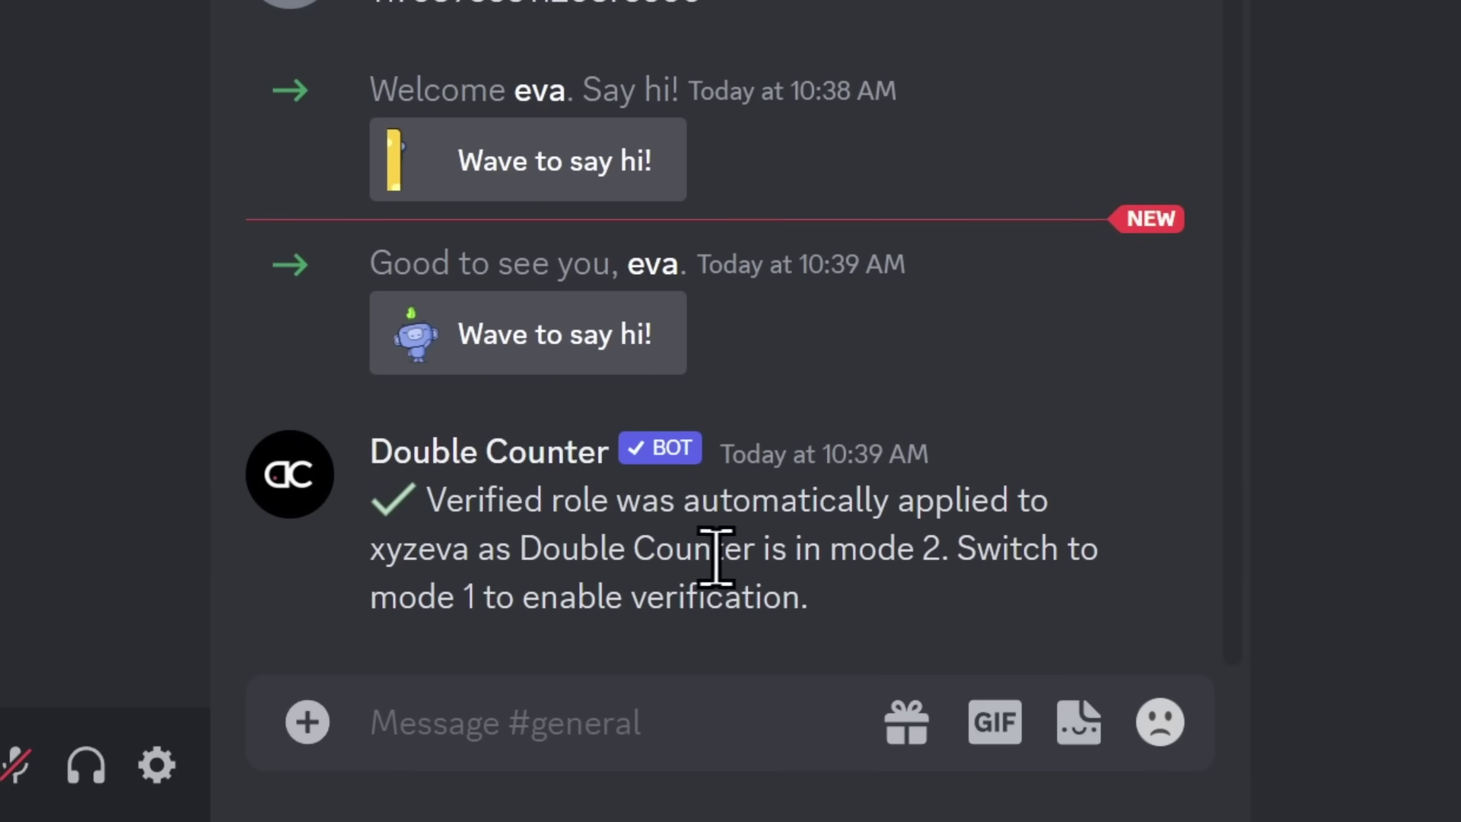
{"action": "left_click", "coordinate": [652, 264]}
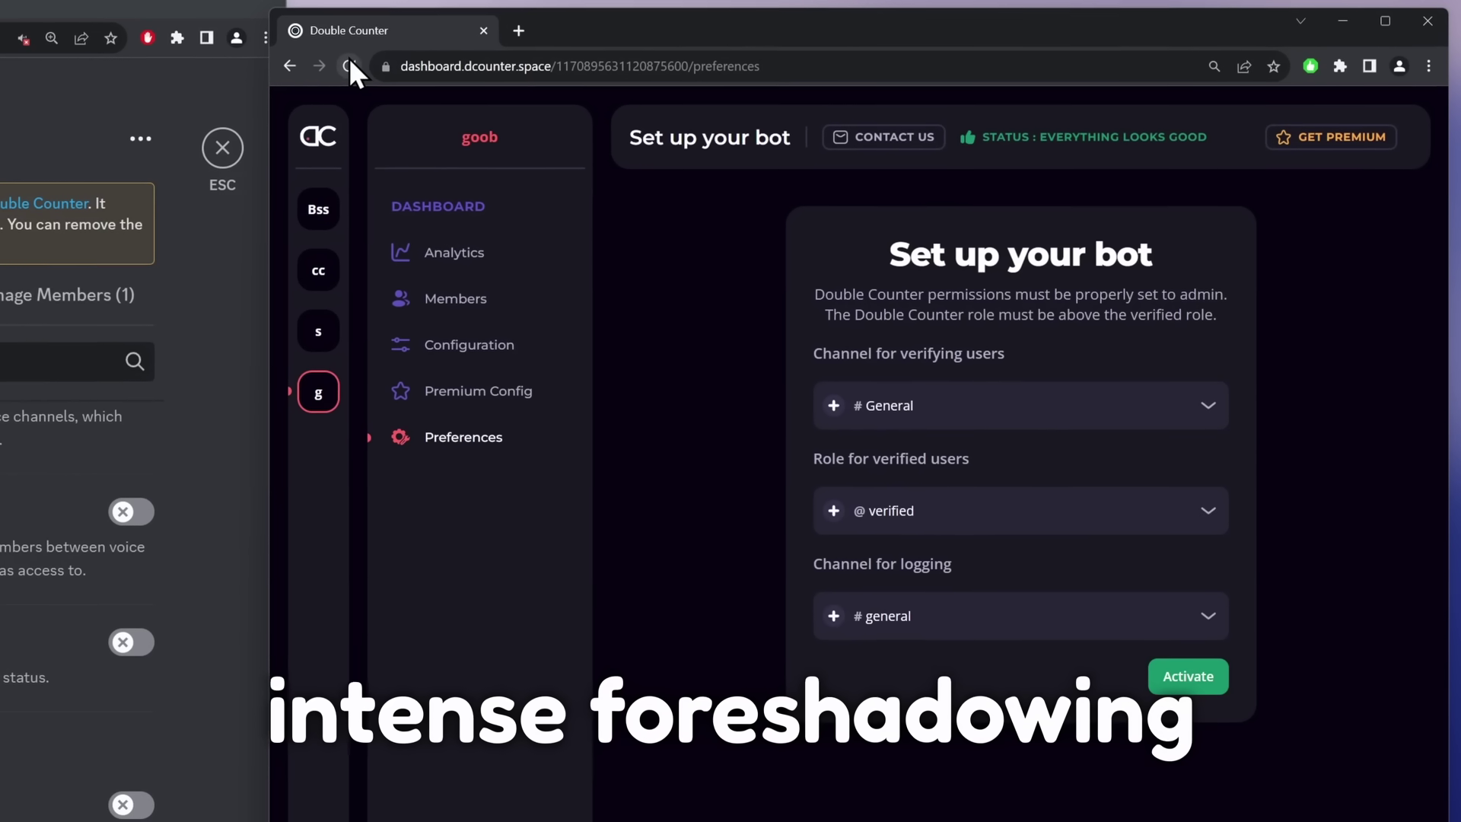
{"action": "left_click", "coordinate": [337, 50]}
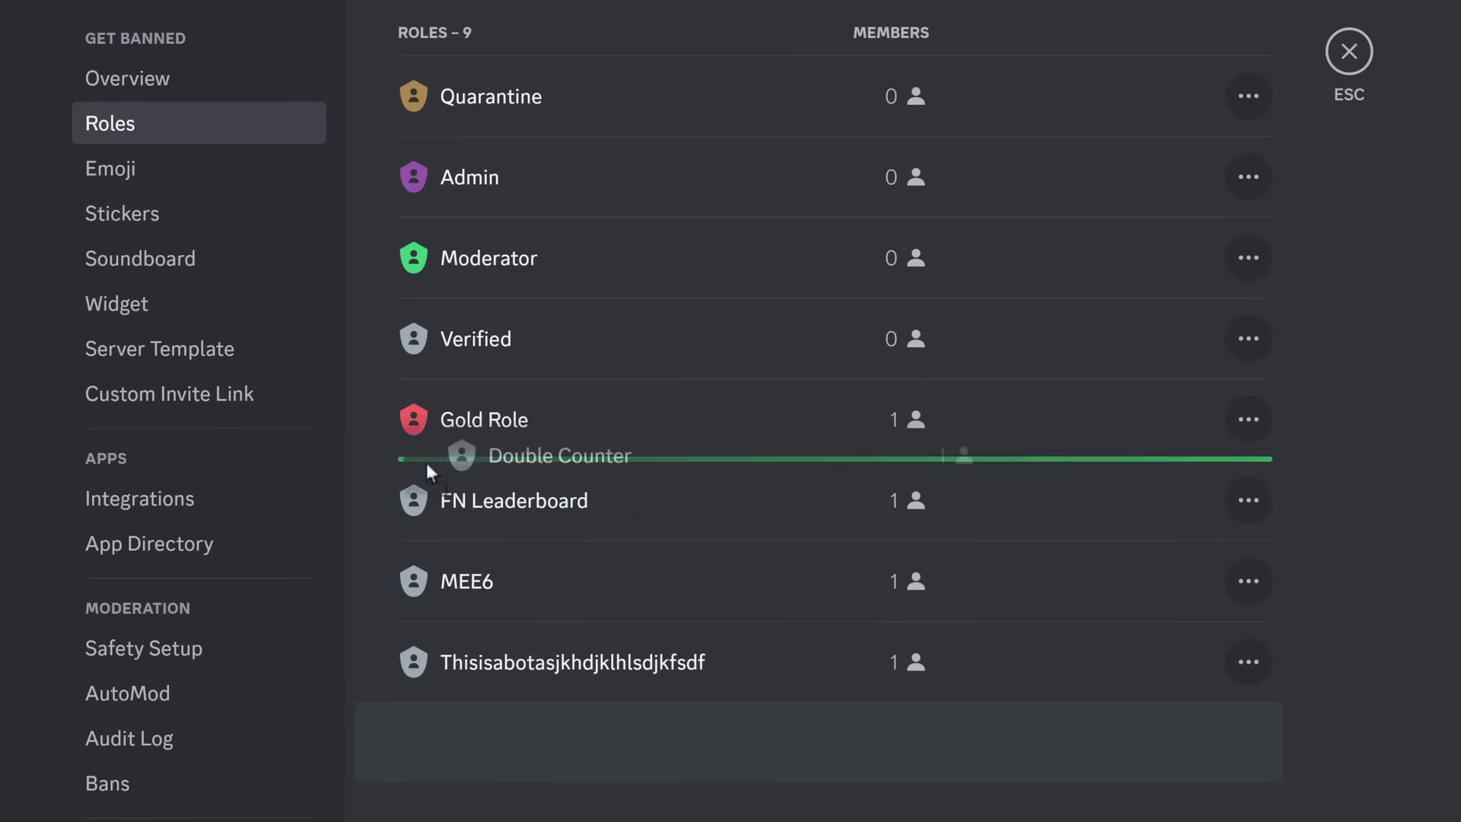
Move the Double Counter role higher in the Get Banned server's role list.
{"action": "left_click_drag", "start_coordinate": [430, 471], "coordinate": [377, 335]}
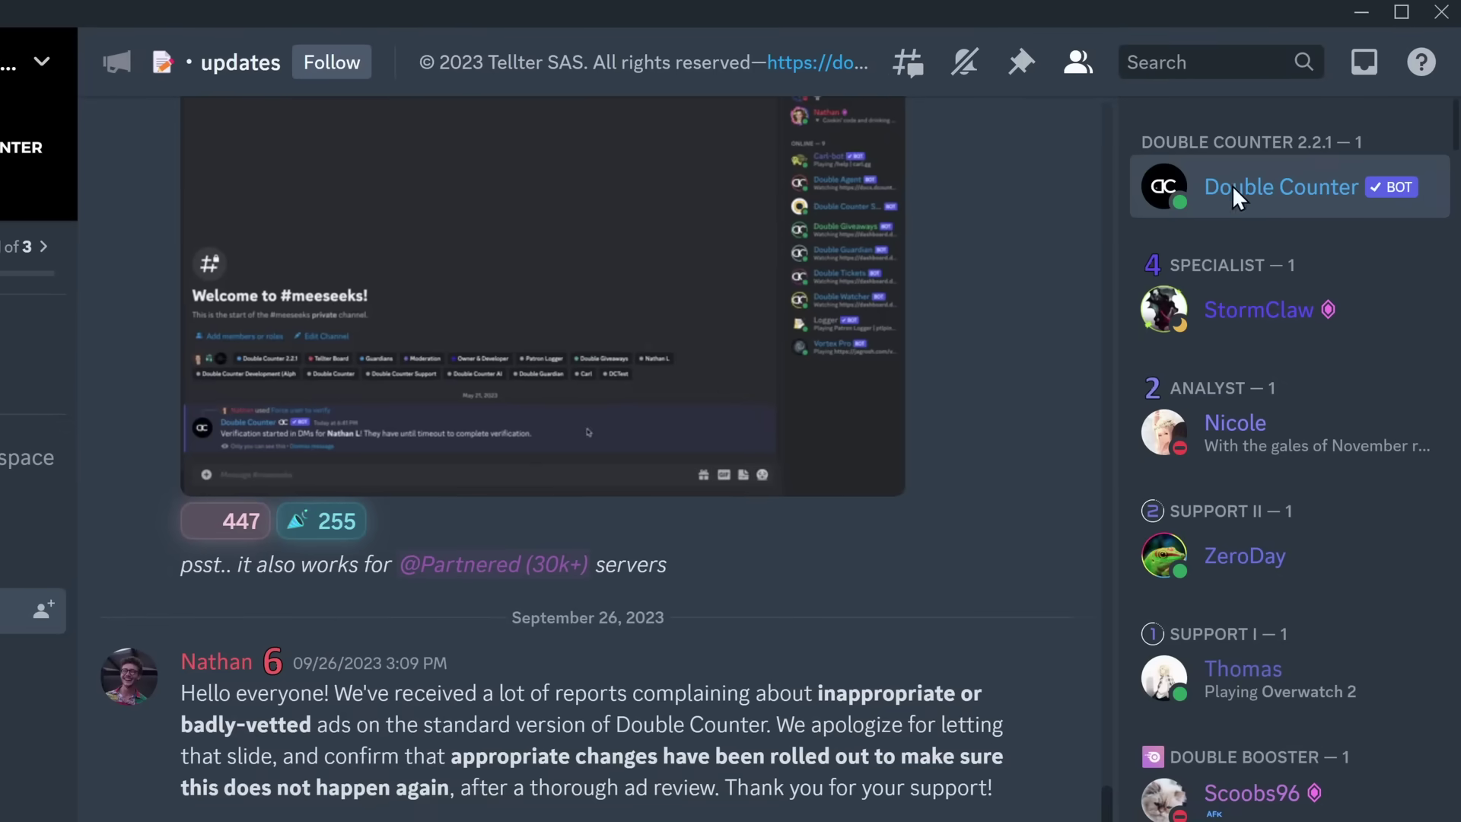
Look through the Double Counter bot's profile from the community server's member list.
{"action": "left_click", "coordinate": [1232, 187]}
{"action": "scroll", "coordinate": [892, 723], "scroll_direction": "down", "scroll_amount": 5}
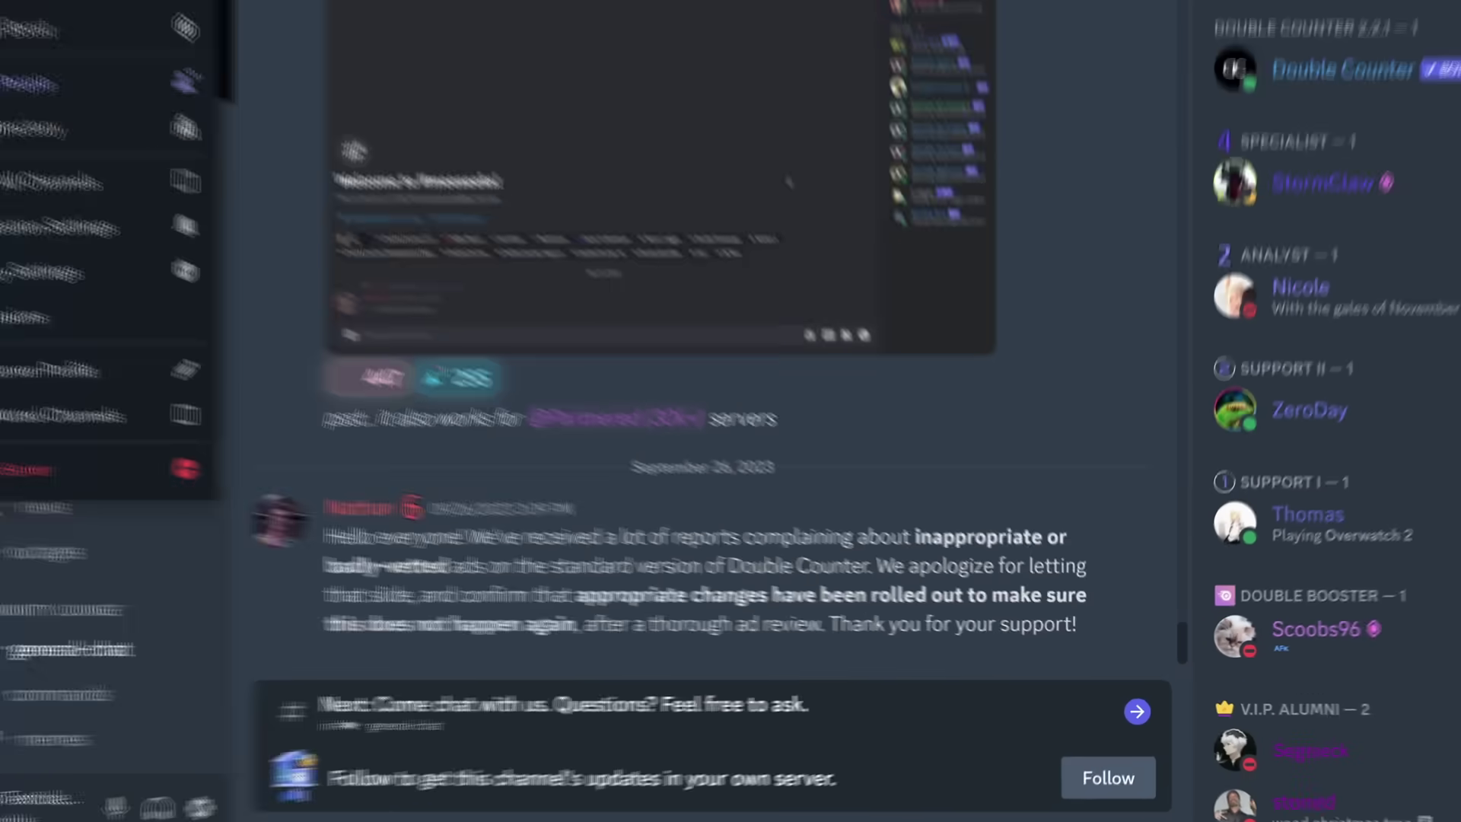
Check the Double Counter Community server's permissions for its staff roles, including Moderation and Owner & Developer.
{"action": "left_click", "coordinate": [194, 53]}
{"action": "left_click", "coordinate": [196, 365]}
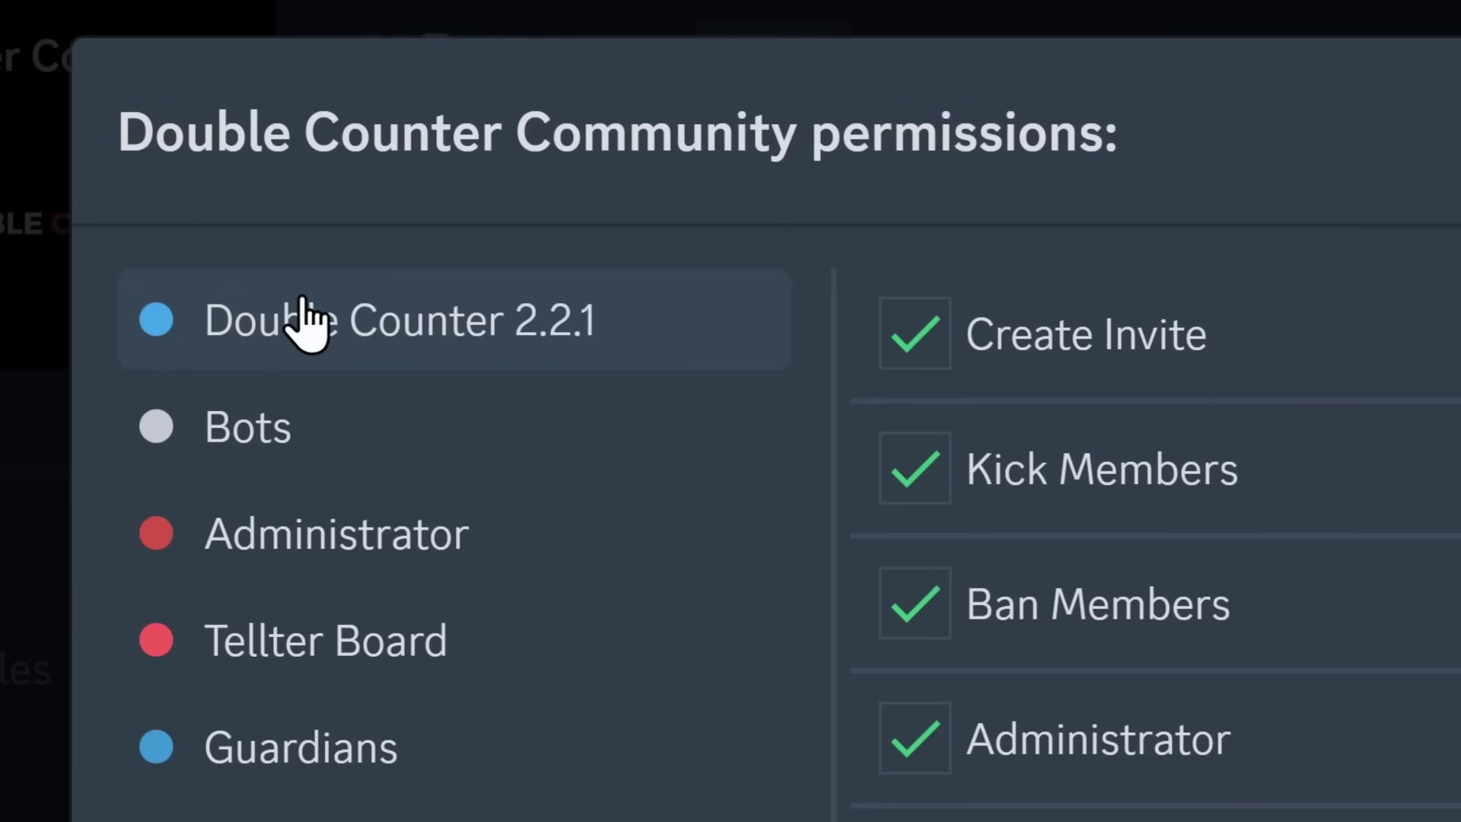
{"action": "left_click", "coordinate": [335, 572]}
{"action": "left_click", "coordinate": [332, 712]}
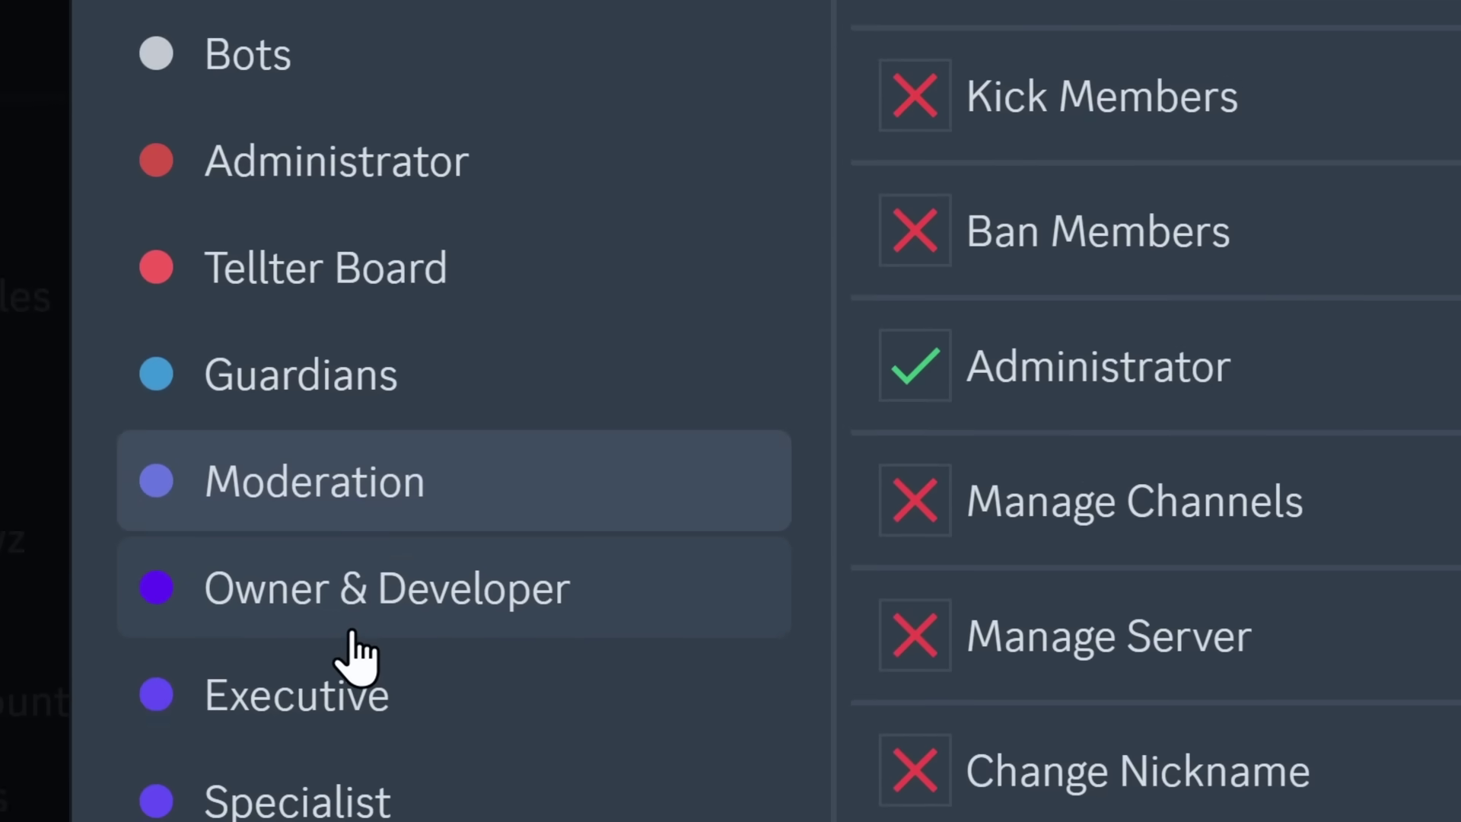
{"action": "left_click", "coordinate": [356, 628]}
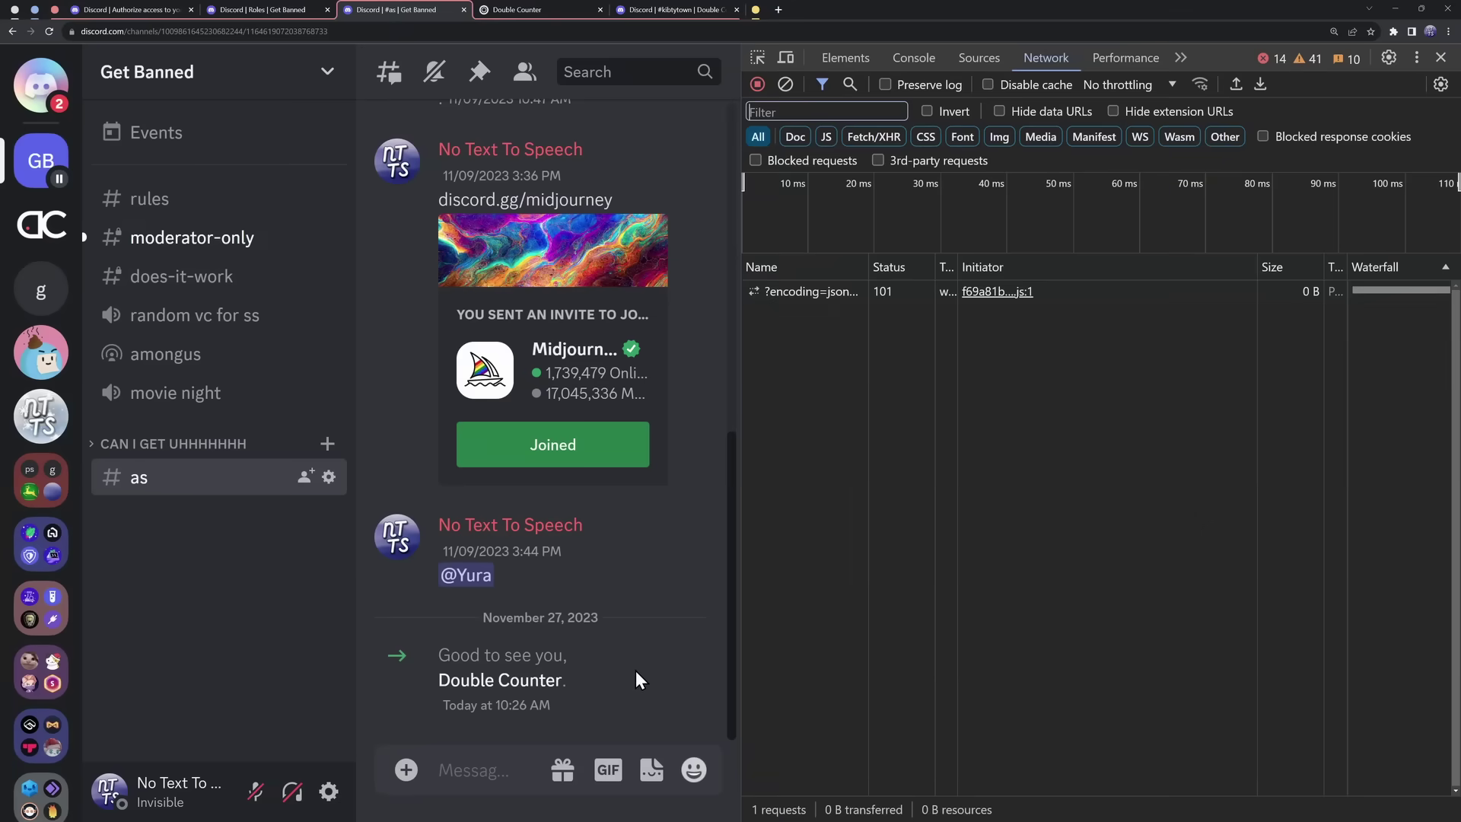
React to Double Counter's join message with the waving hand emoji and open the details of the captured reaction request.
{"action": "left_click", "coordinate": [615, 626]}
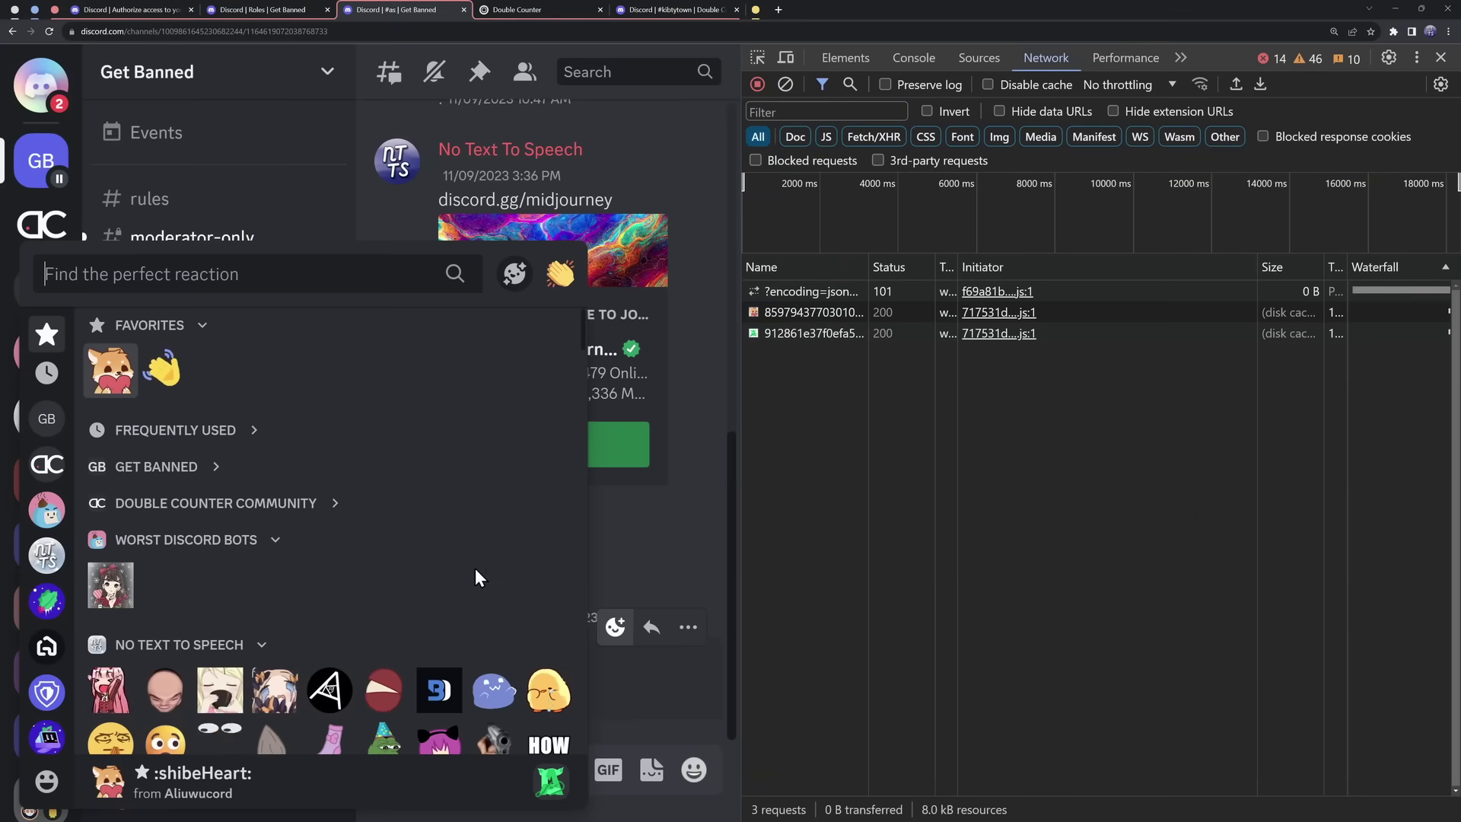
{"action": "left_click", "coordinate": [167, 372]}
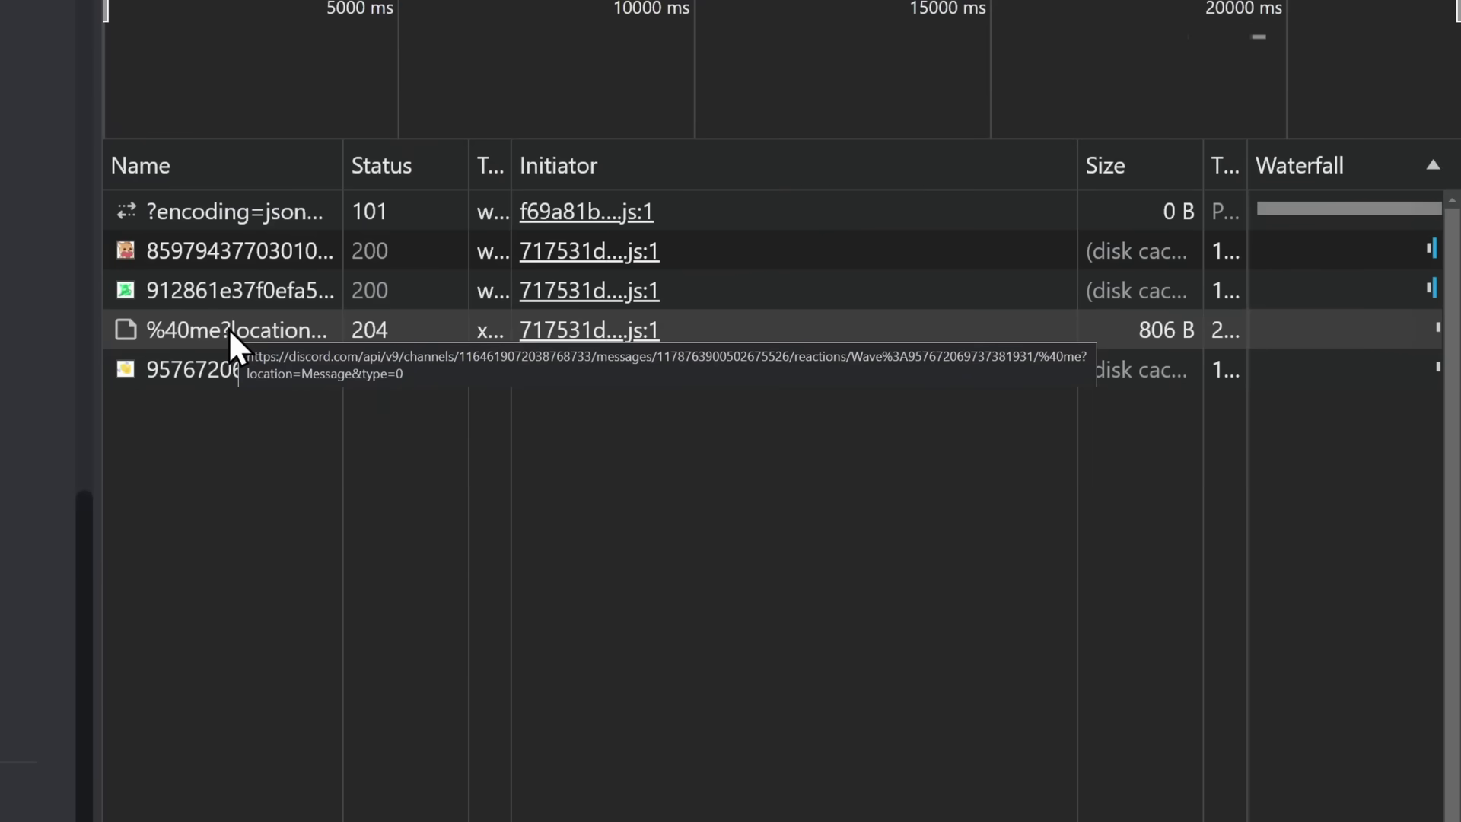
{"action": "left_click", "coordinate": [228, 327]}
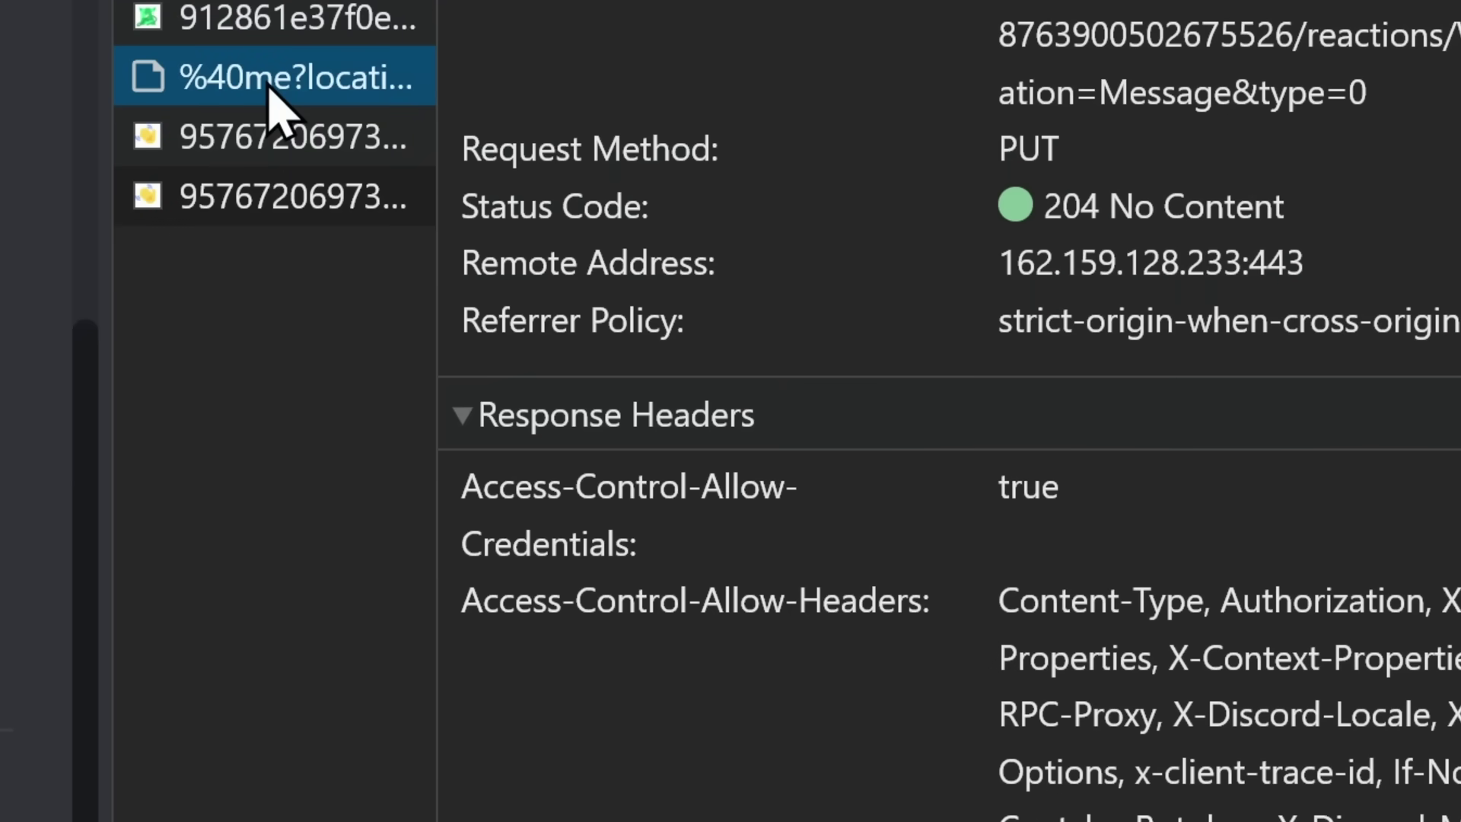
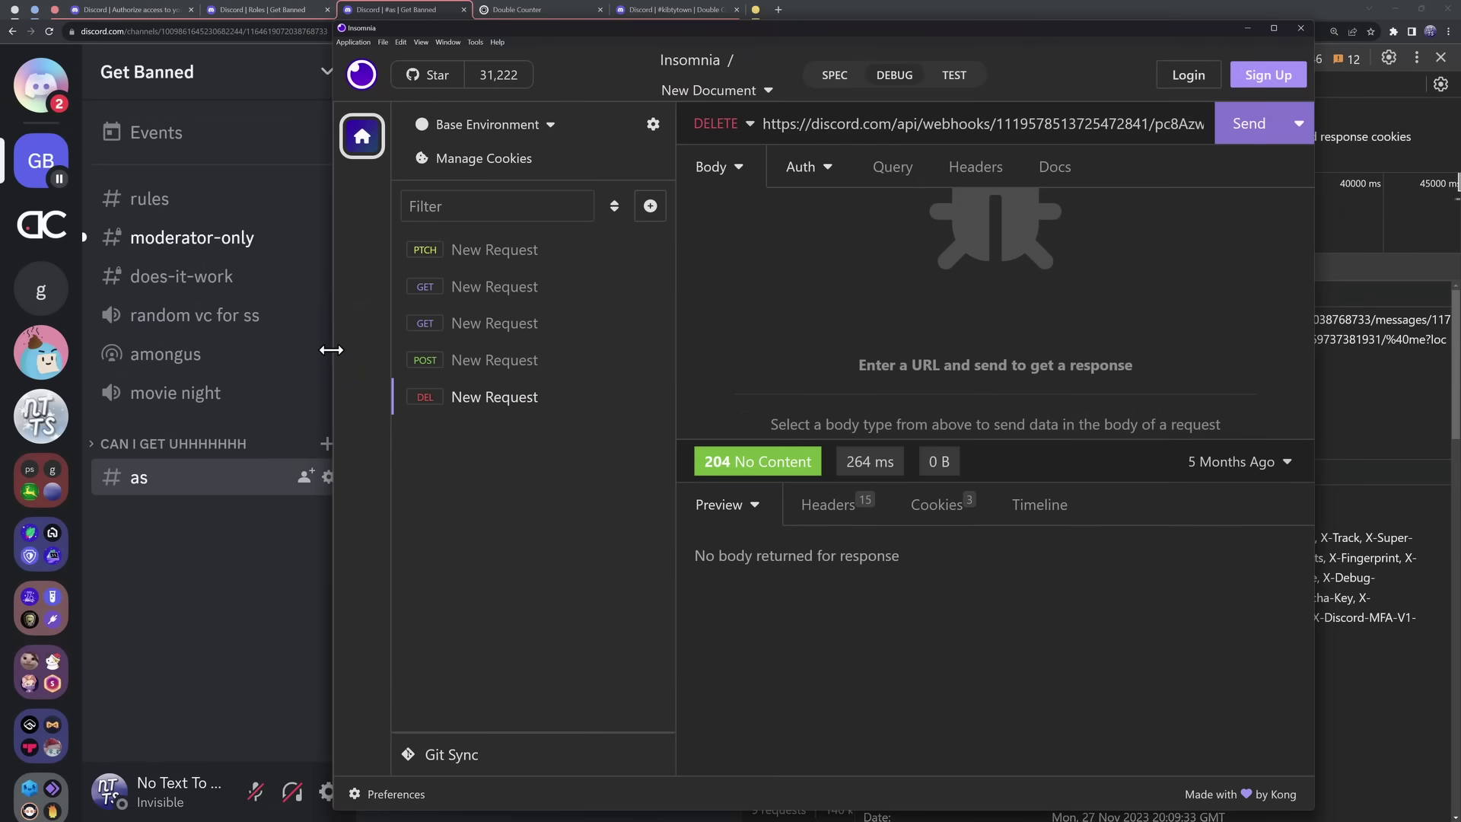
In Insomnia, import the copied reaction request from cURL as a new request and send it.
{"action": "left_click_drag", "start_coordinate": [331, 349], "coordinate": [609, 489]}
{"action": "left_click", "coordinate": [954, 204]}
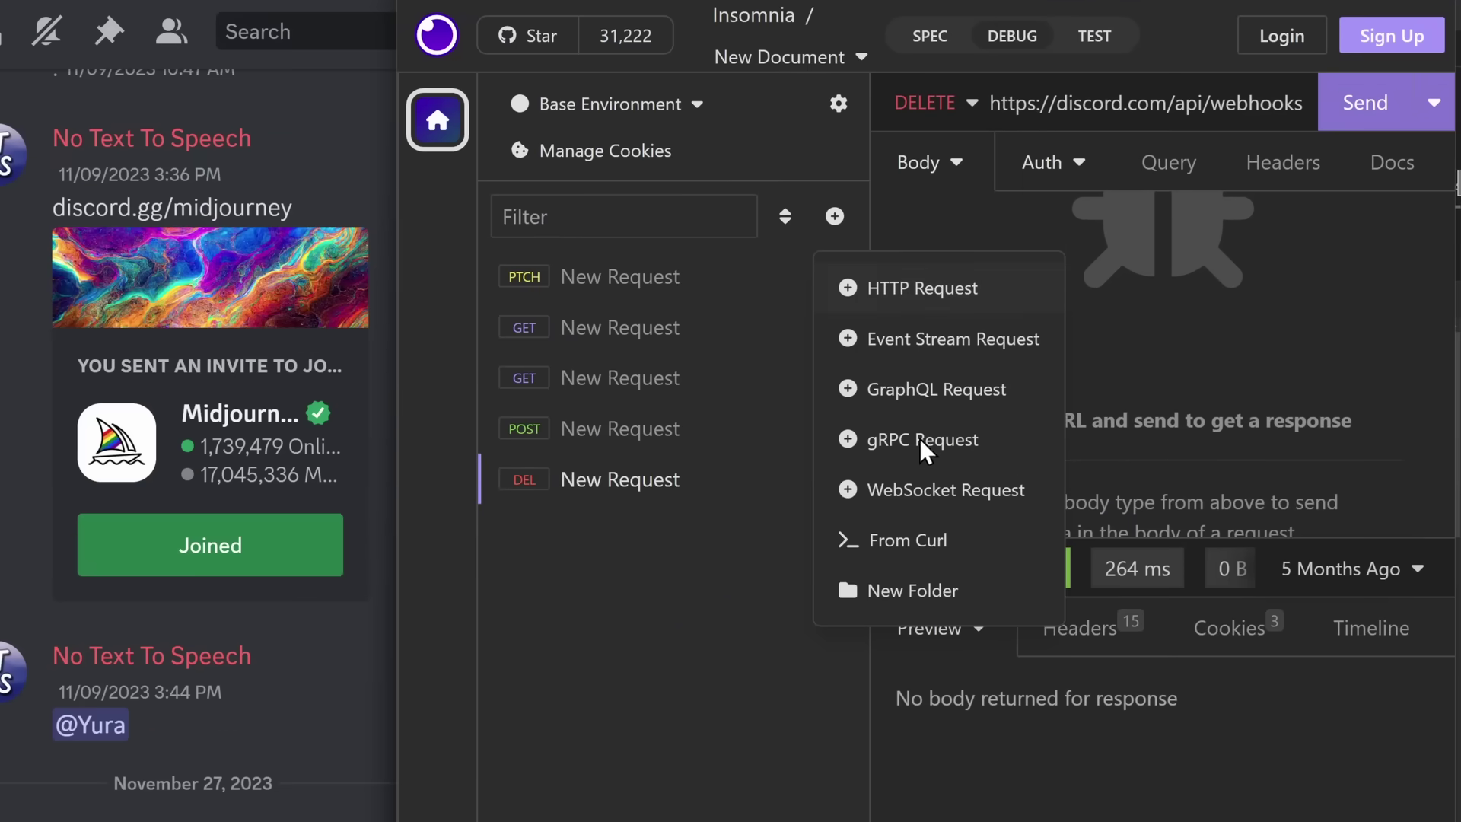
{"action": "left_click", "coordinate": [882, 549]}
{"action": "key", "text": "ctrl+v"}
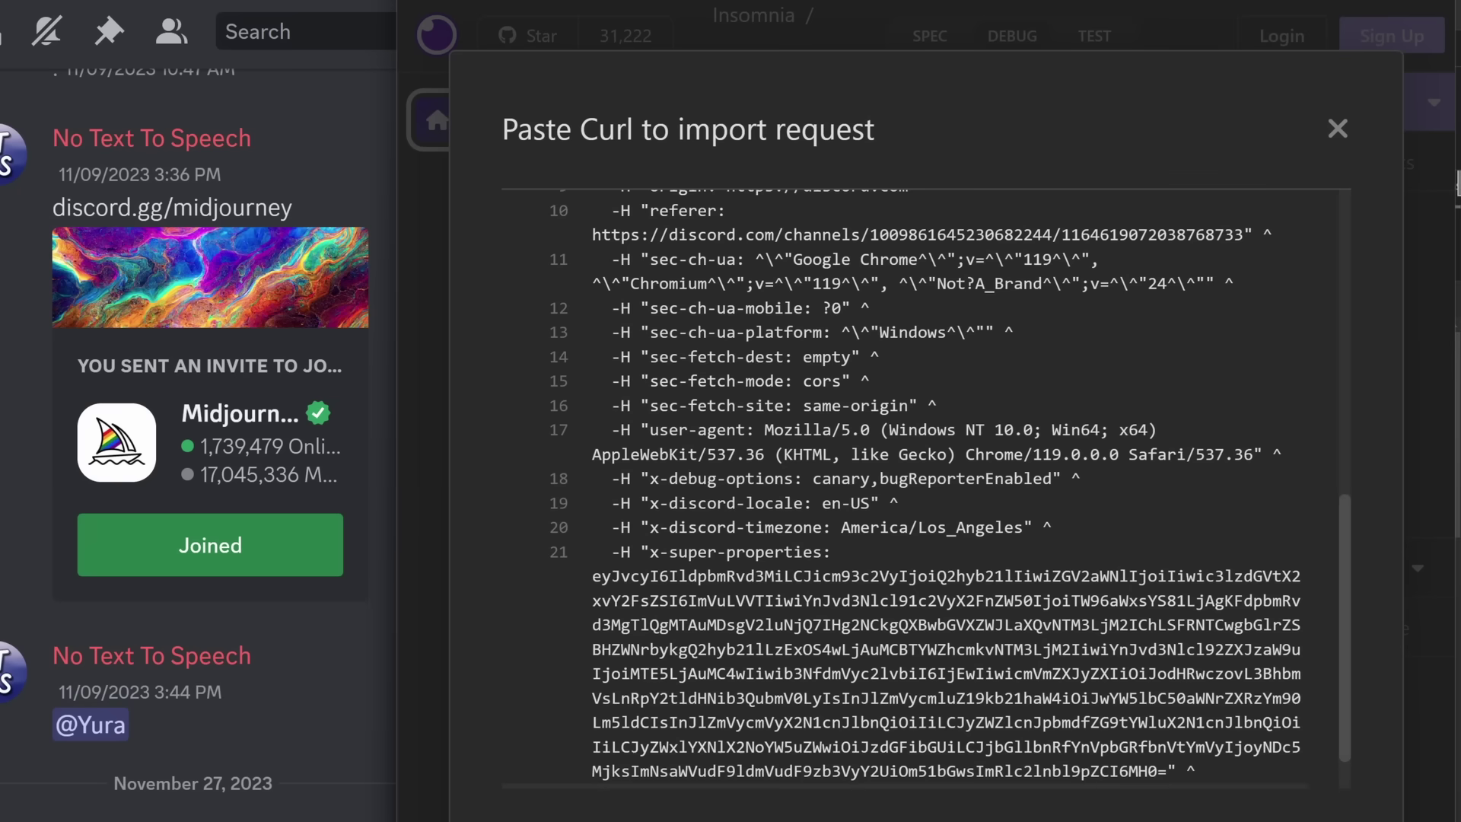
{"action": "left_click", "coordinate": [1339, 814]}
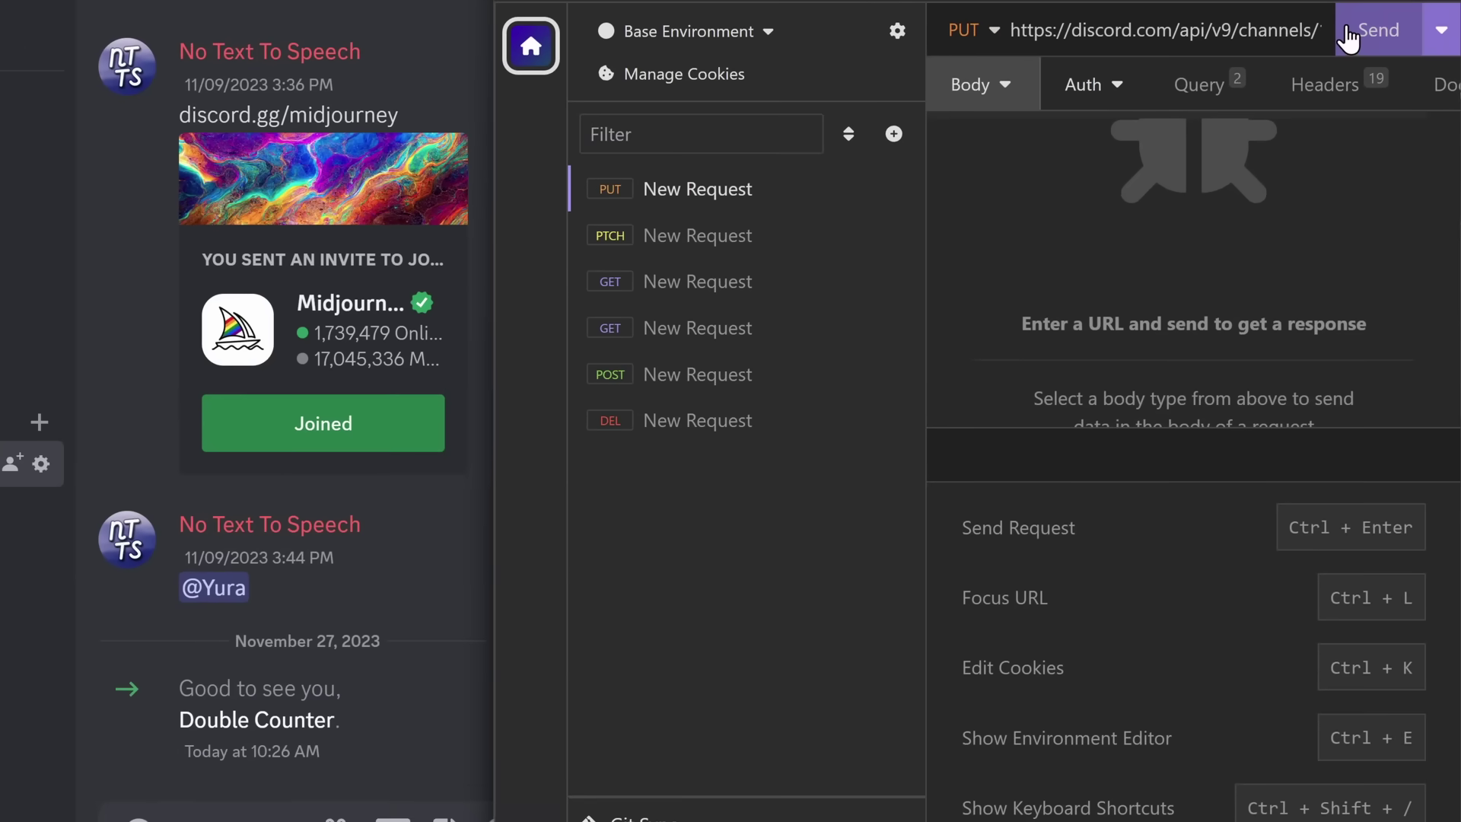
{"action": "left_click", "coordinate": [1348, 34]}
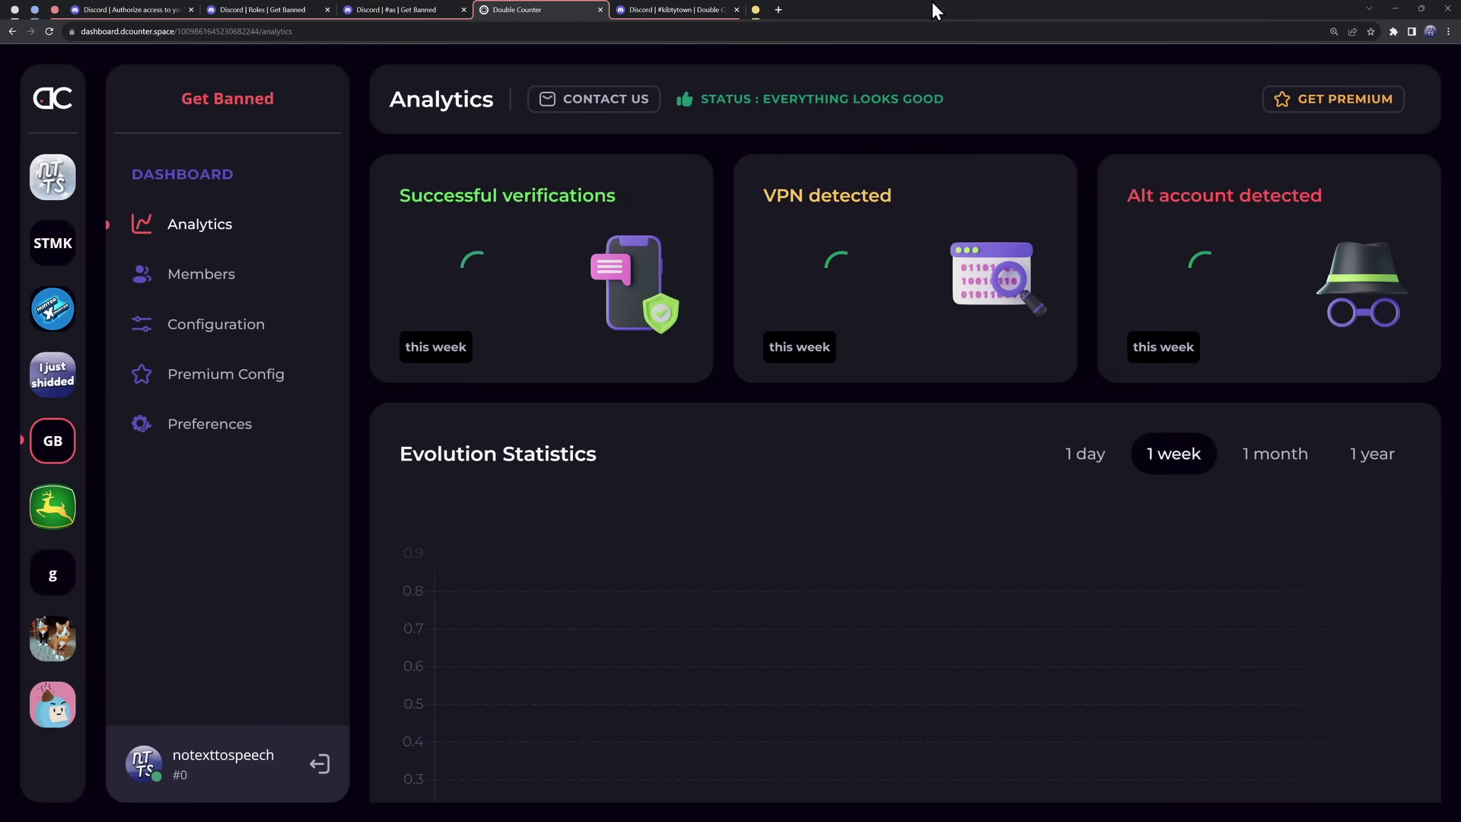
With network recording open, set the role for verified users to Admin and activate the bot for Get Banned.
{"action": "key", "text": "ctrl+shift+i"}
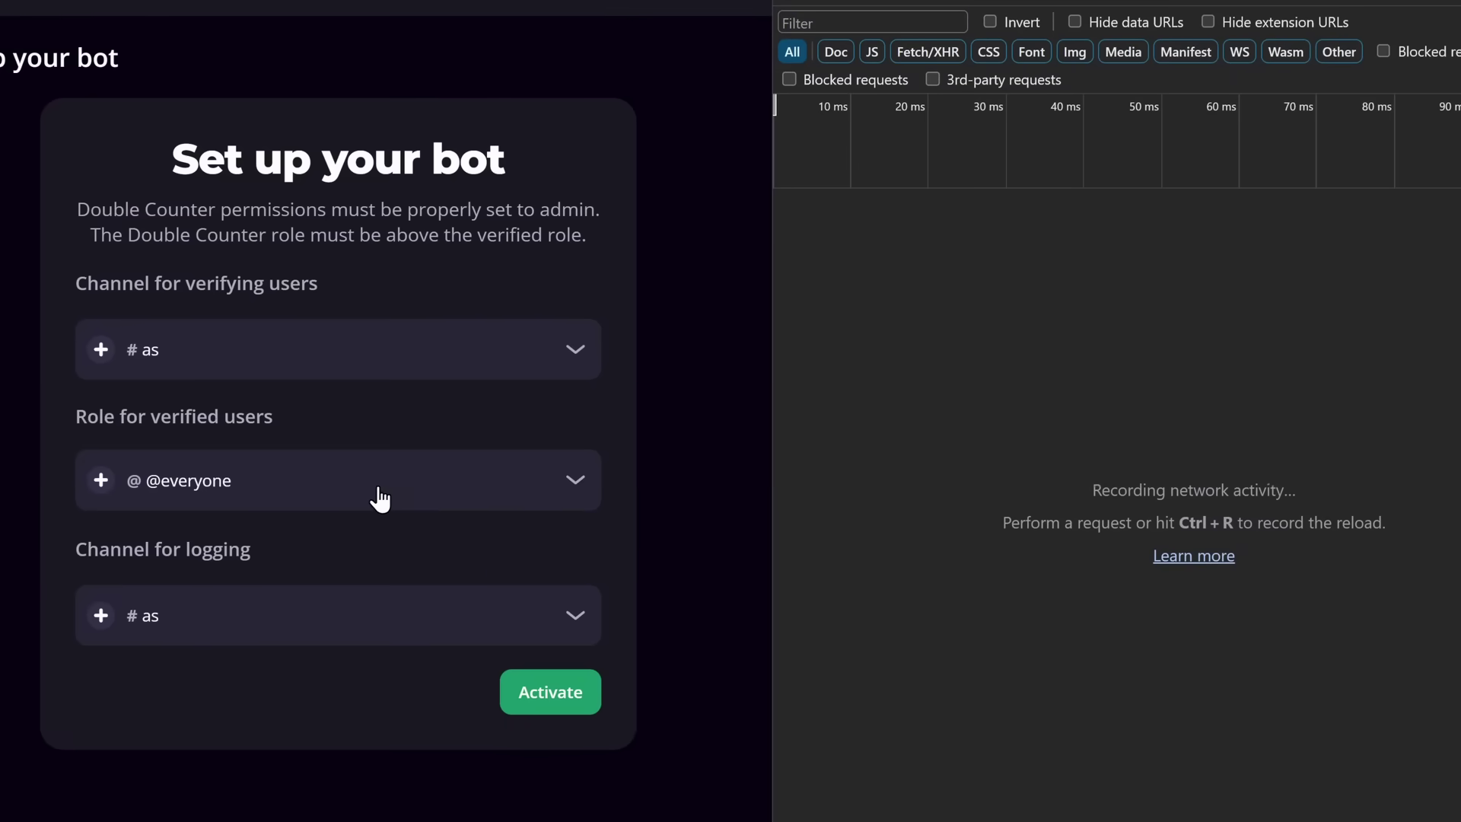
{"action": "left_click", "coordinate": [373, 498]}
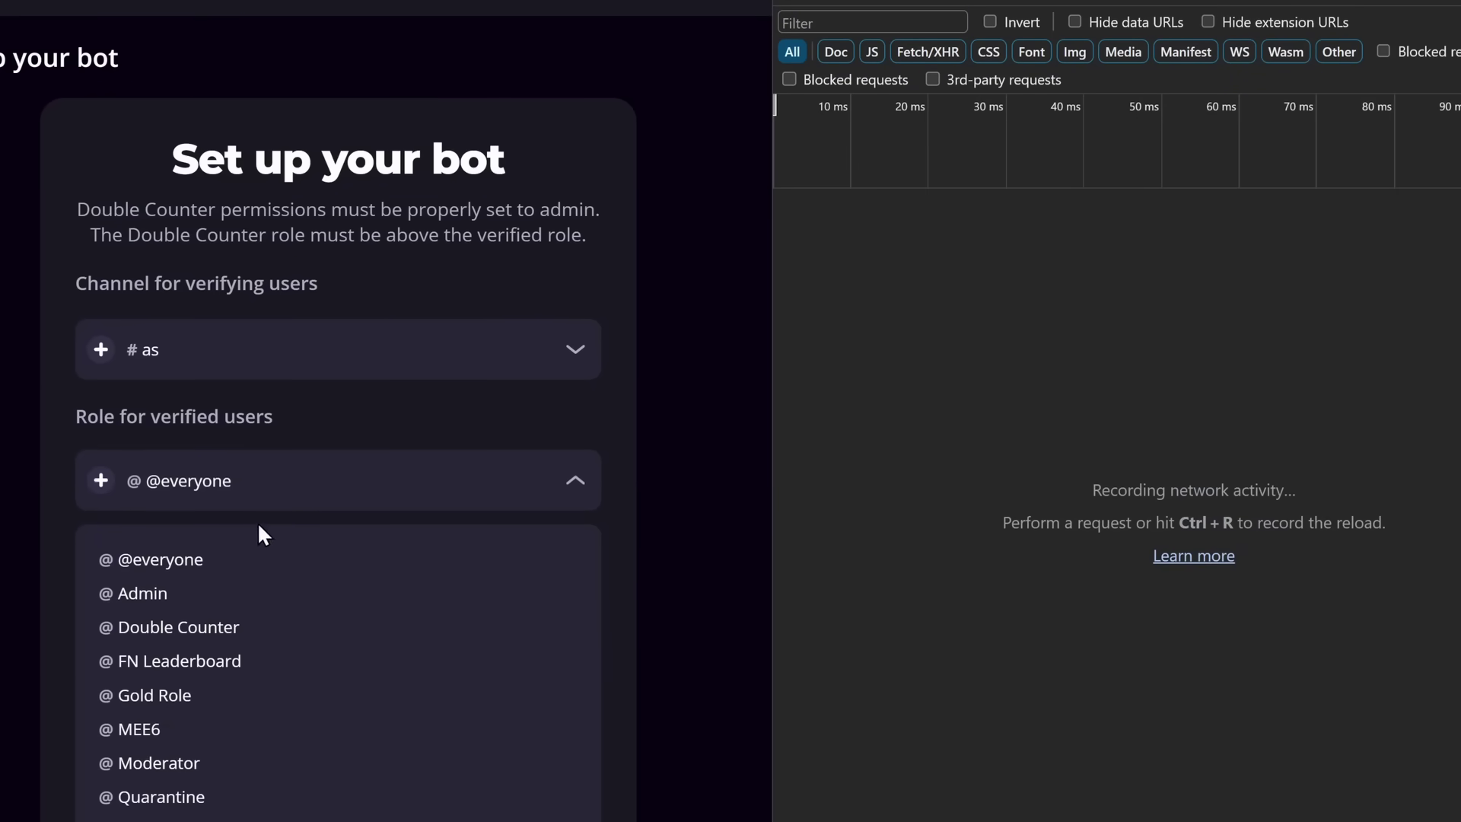
{"action": "left_click", "coordinate": [153, 594]}
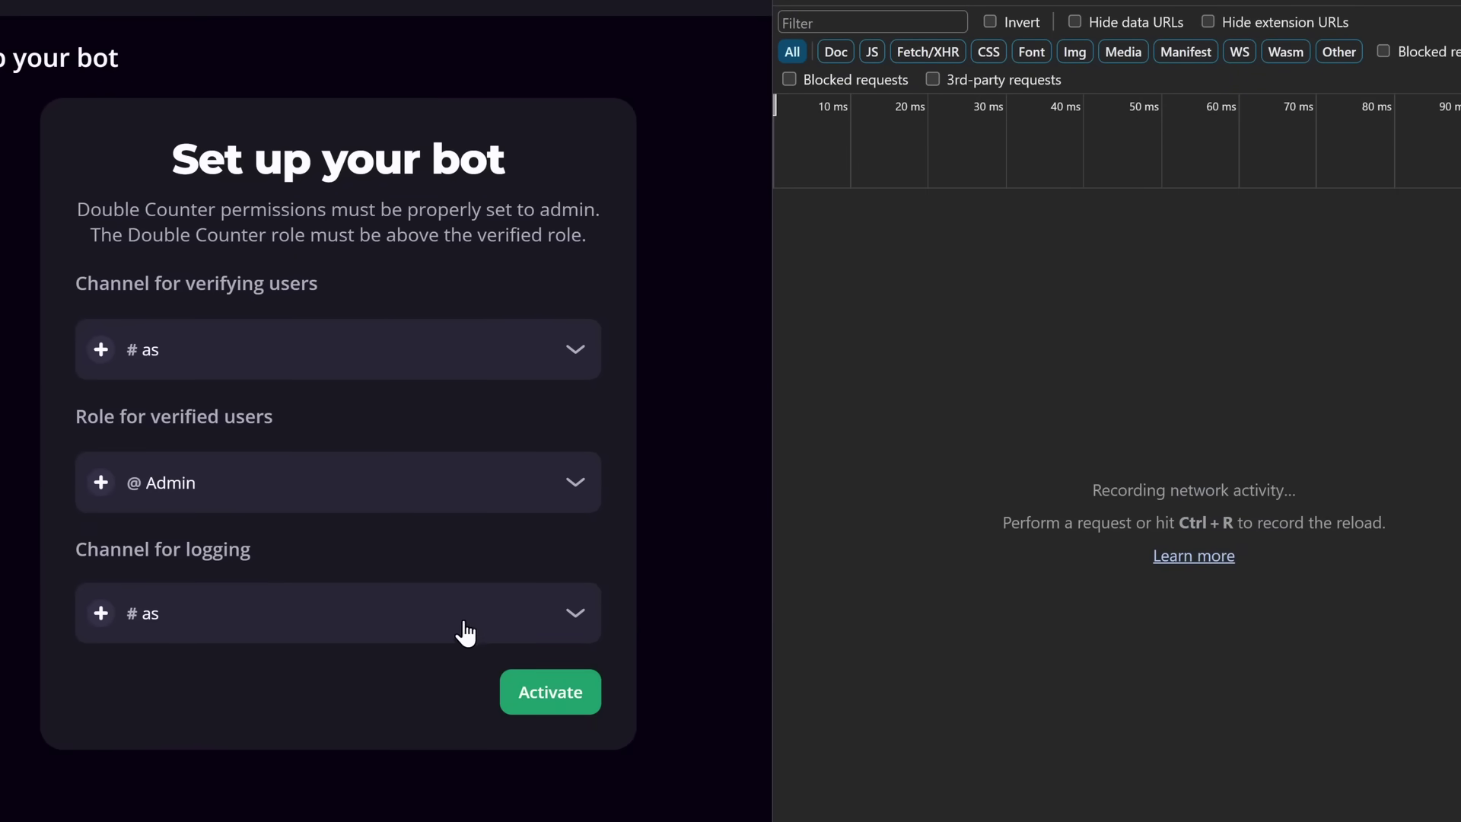
{"action": "left_click", "coordinate": [550, 690]}
Inspect the payload of the server_settings POST request.
{"action": "left_click", "coordinate": [868, 258]}
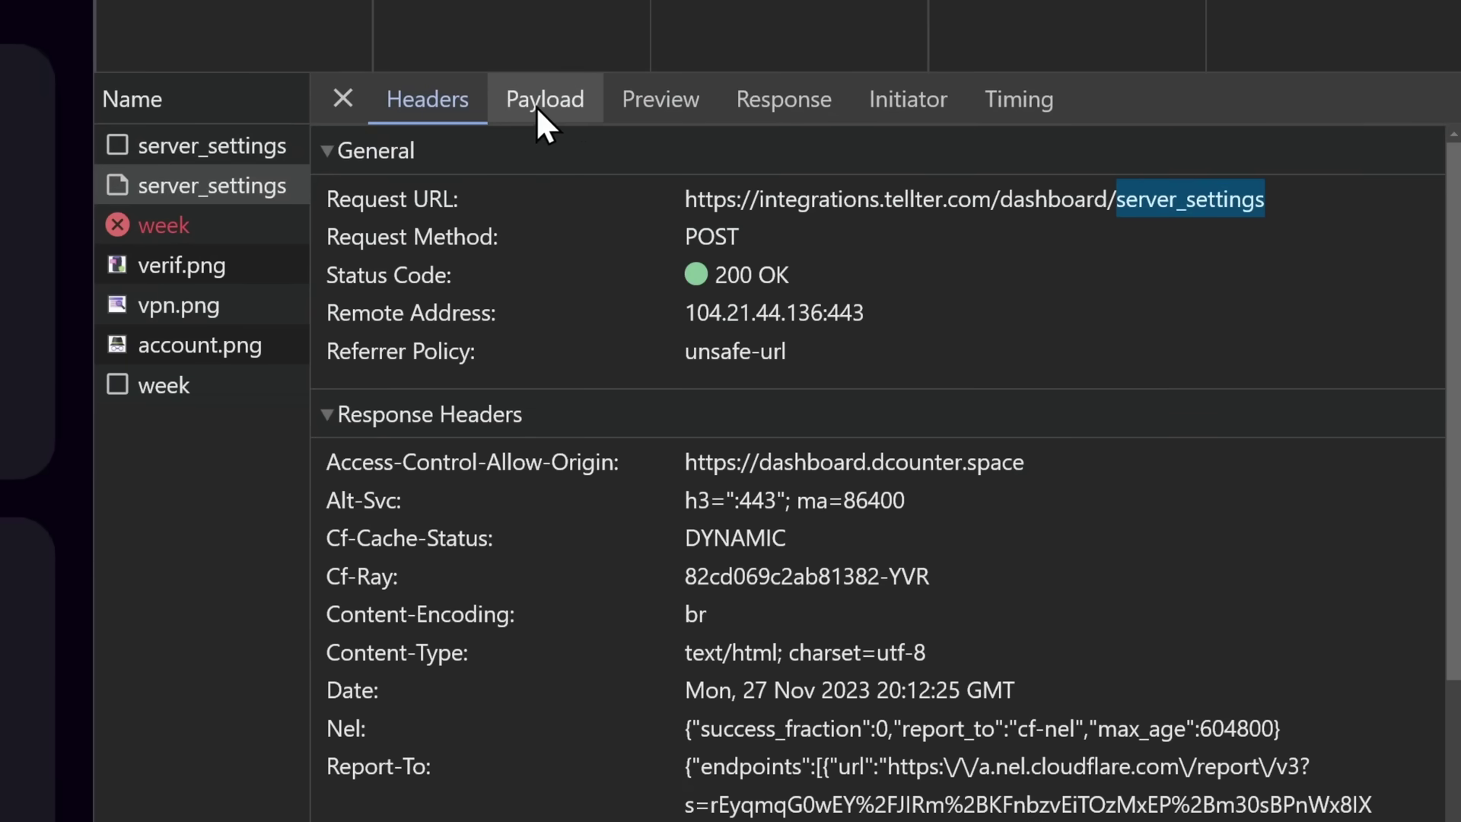
{"action": "left_click", "coordinate": [559, 114]}
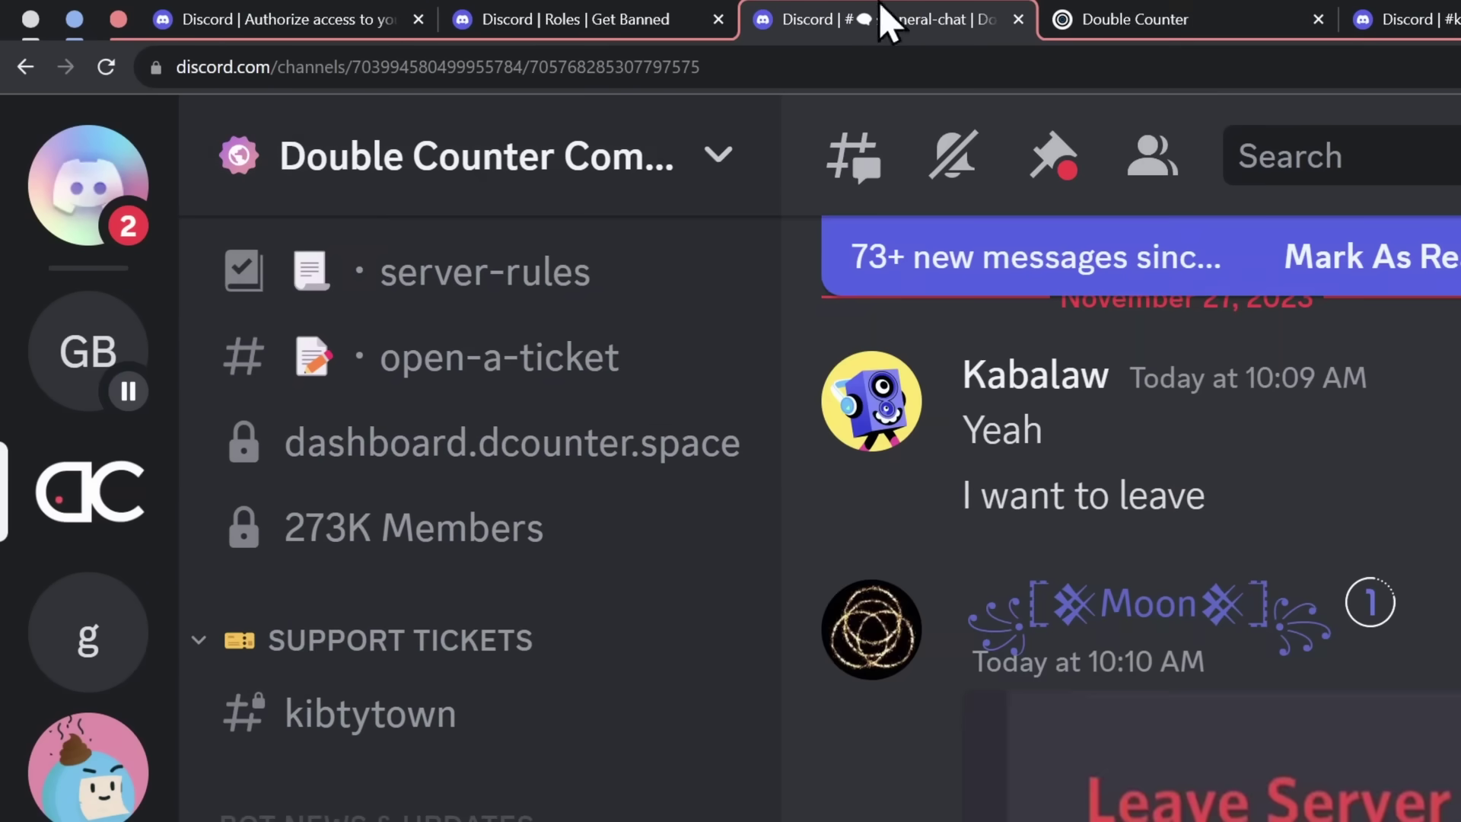
{"action": "mouse_move", "coordinate": [1190, 19]}
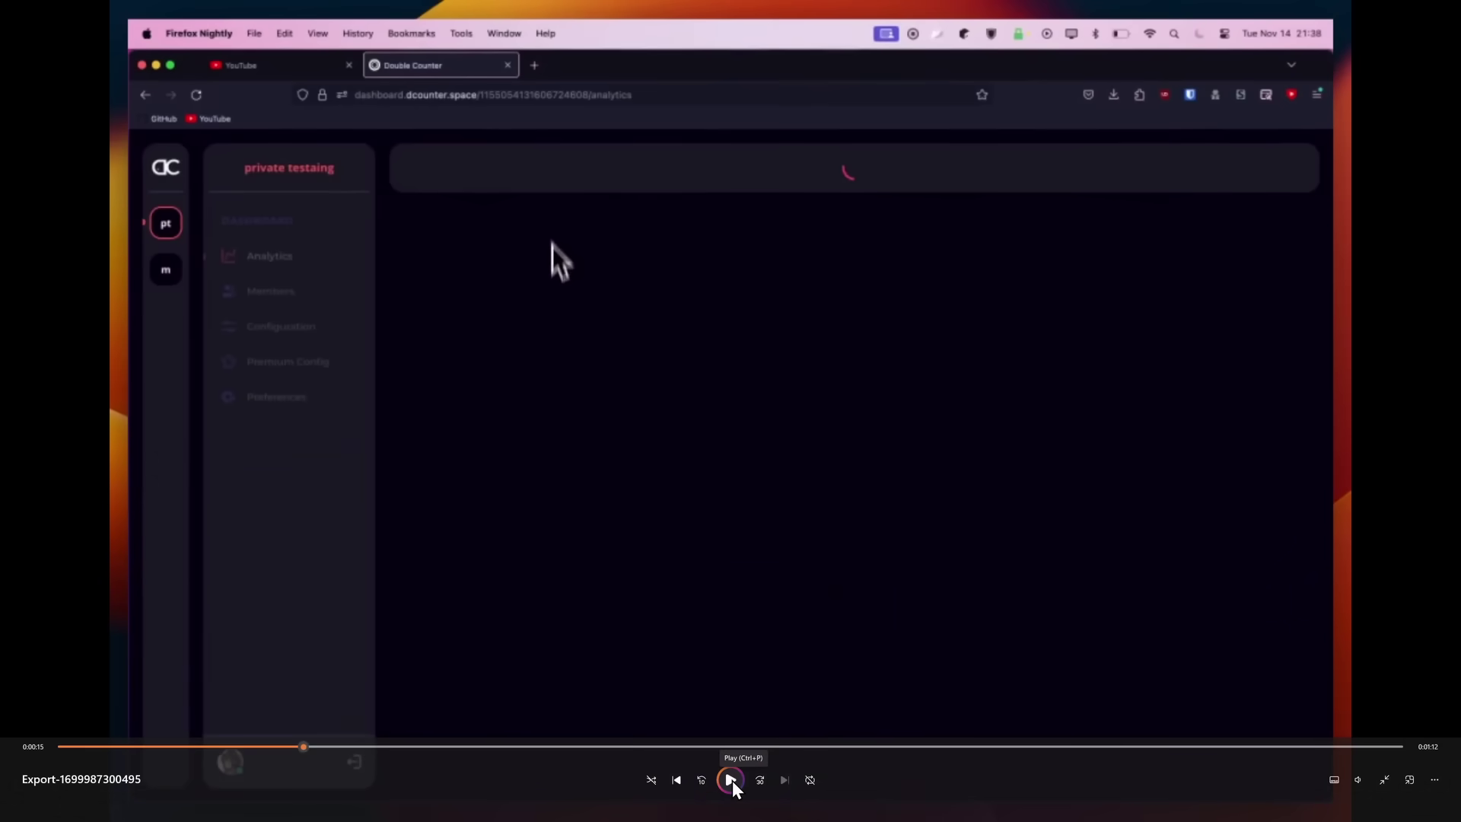
Play the exported recording that demonstrates the Double Counter dashboard exploit.
{"action": "left_click", "coordinate": [730, 780]}
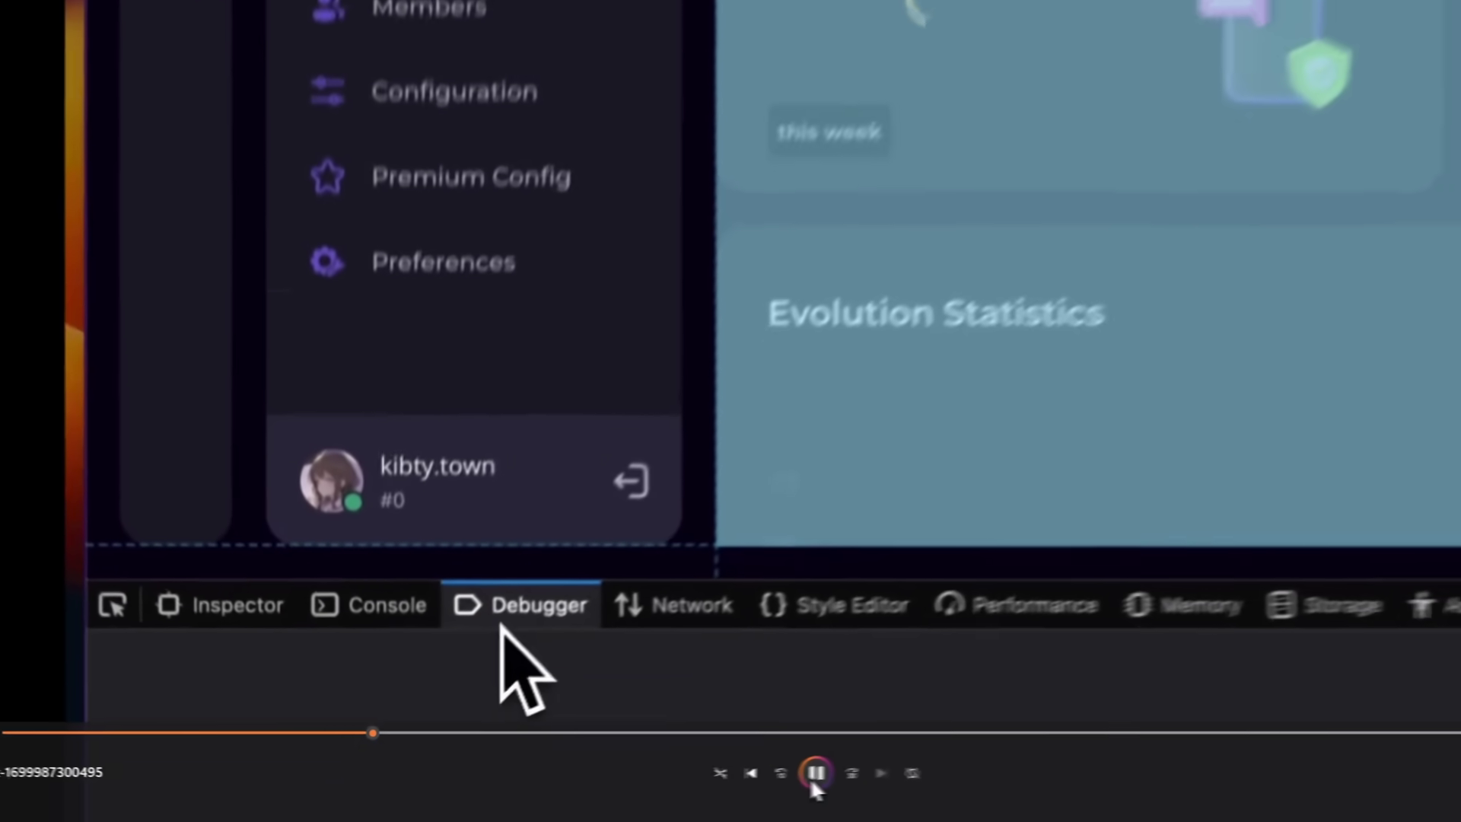
{"action": "left_click", "coordinate": [730, 780]}
{"action": "key", "text": "space"}
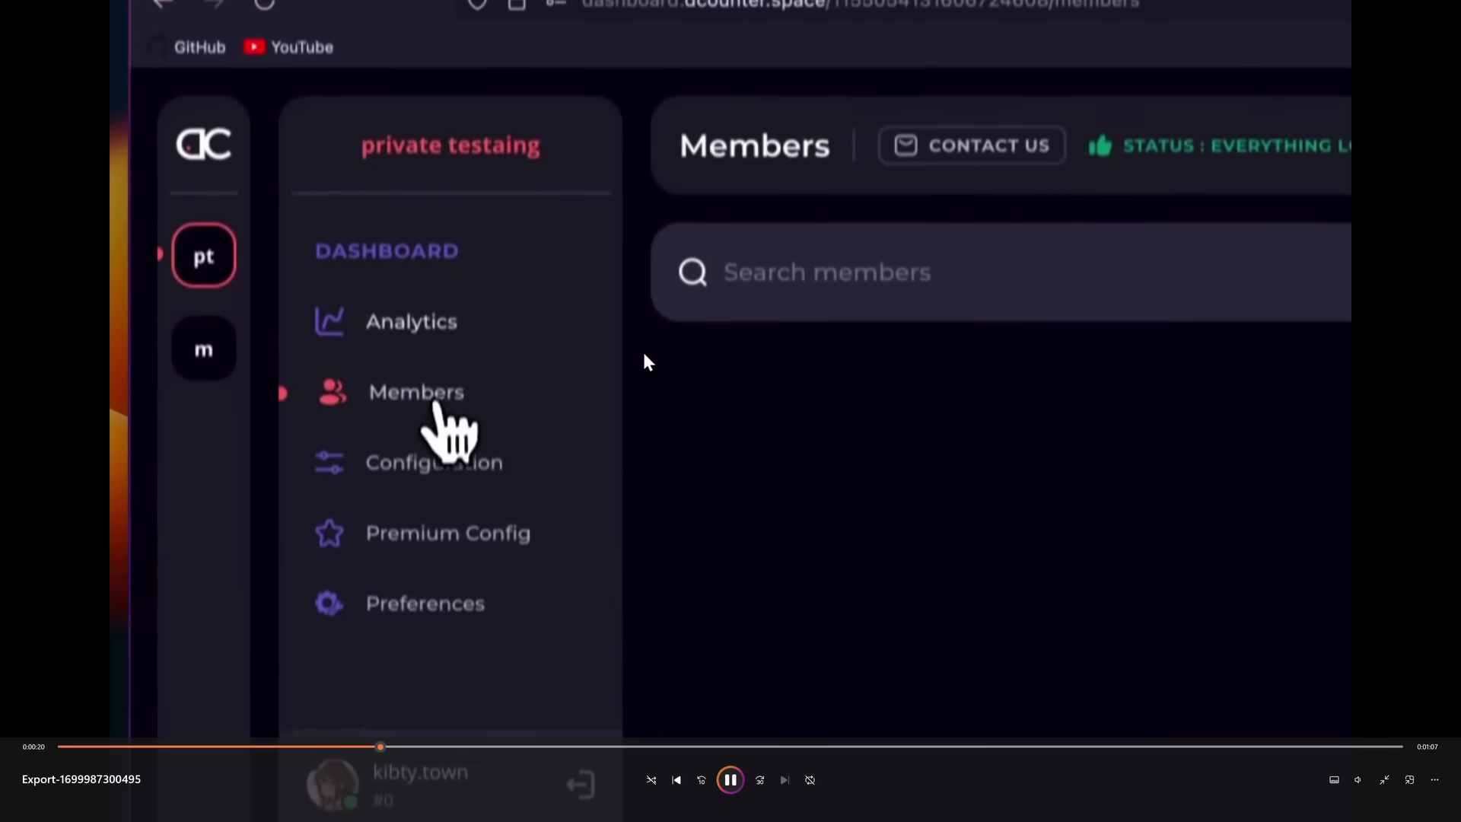
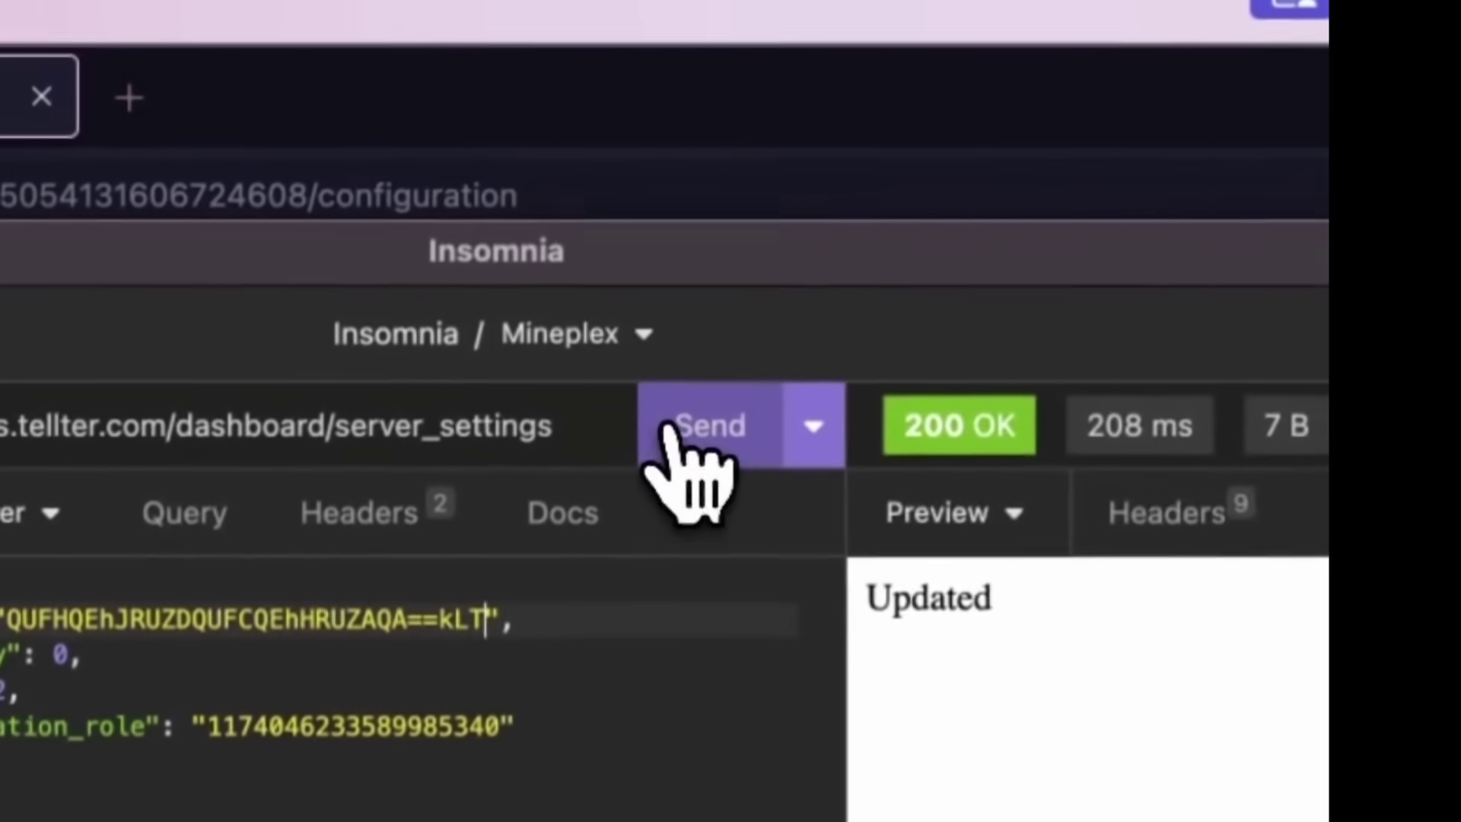
Send the modified server_settings request from Insomnia and inspect the newly joined member in Discord's general channel.
{"action": "left_click", "coordinate": [1042, 66]}
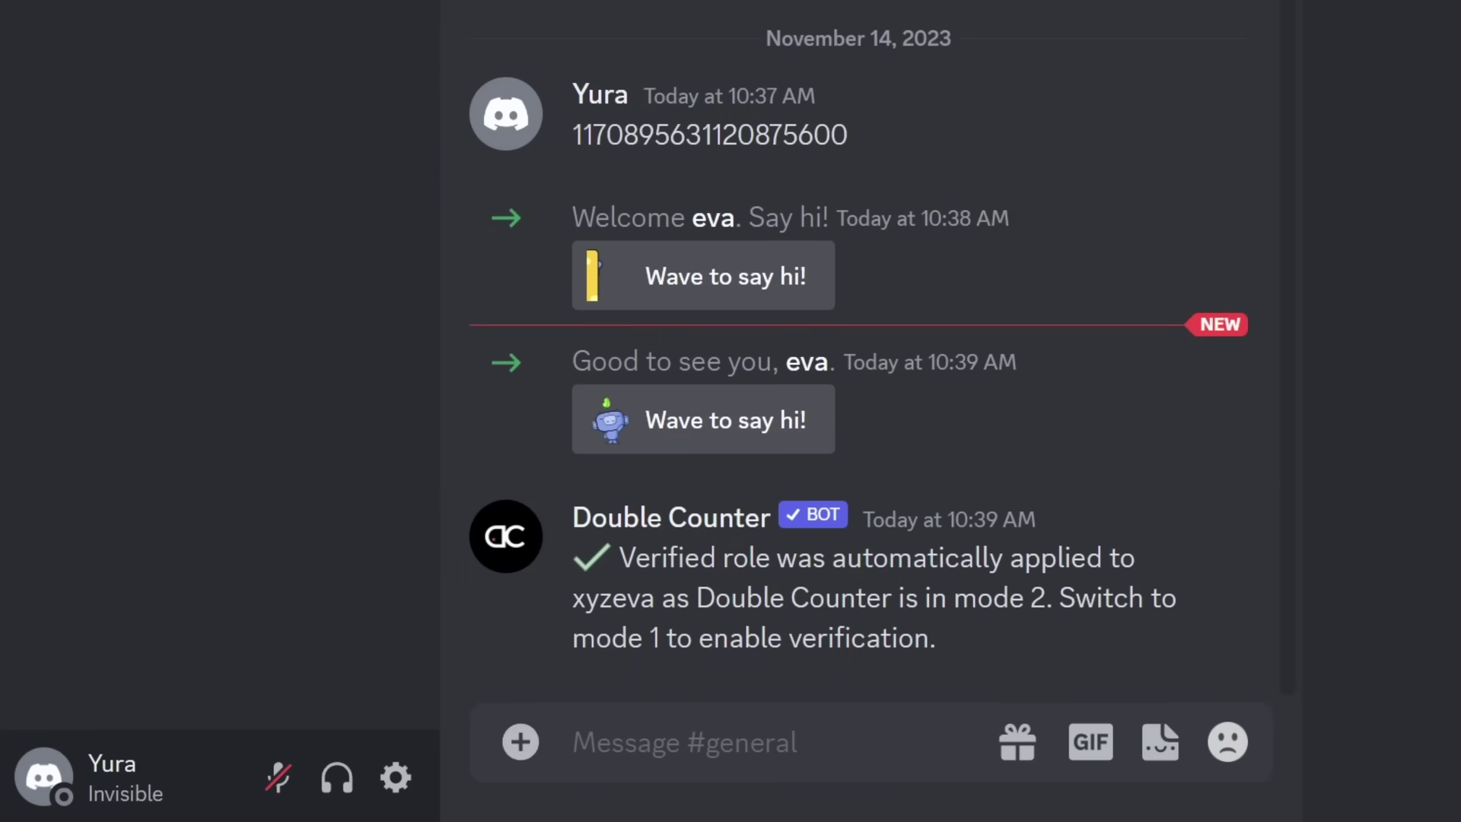
{"action": "left_click", "coordinate": [820, 359]}
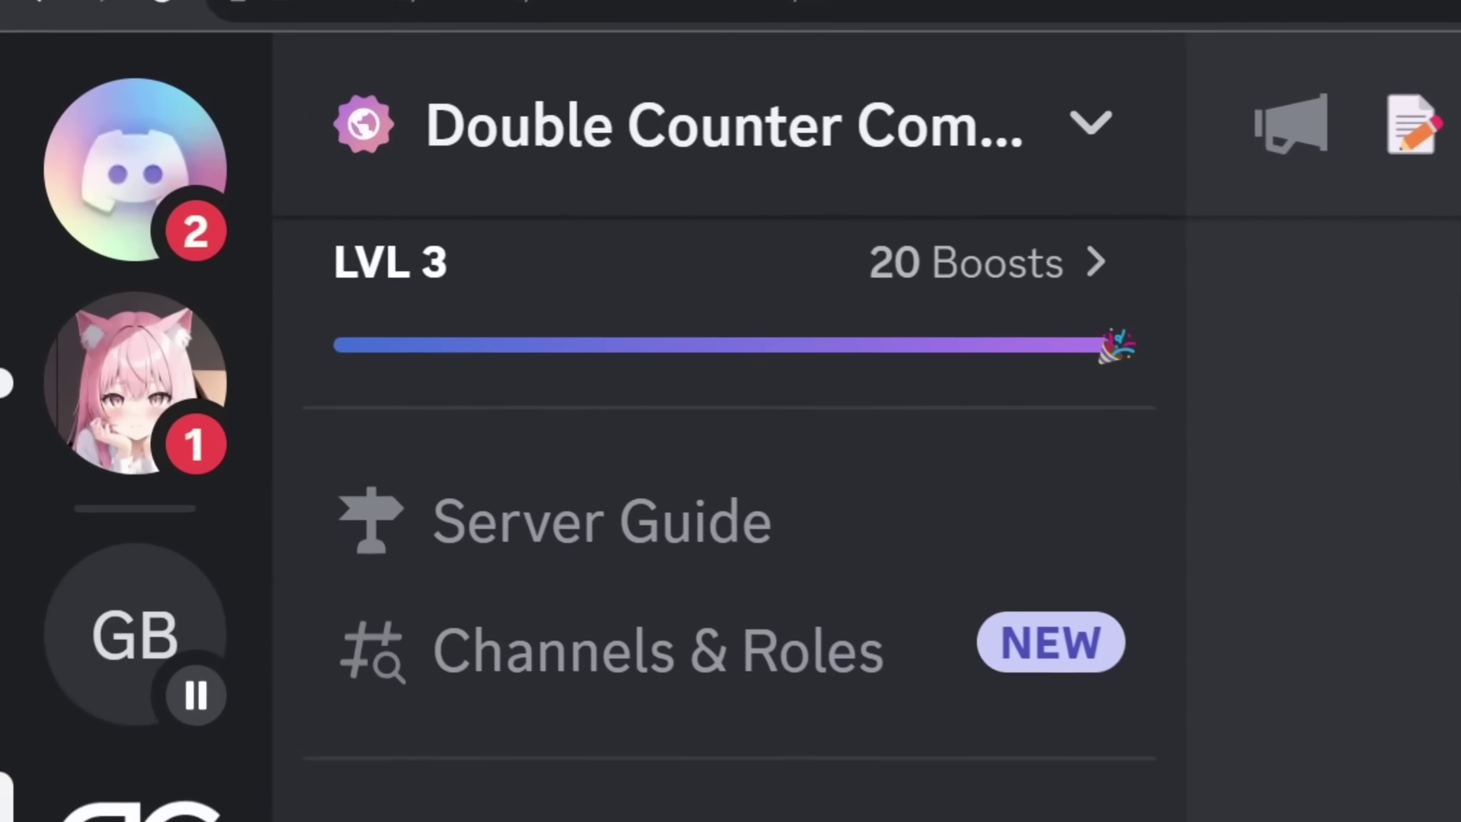
Open the Double Counter Community server in Discord and examine the "Military-grade" claim on the Double Counter homepage.
{"action": "left_click", "coordinate": [185, 486]}
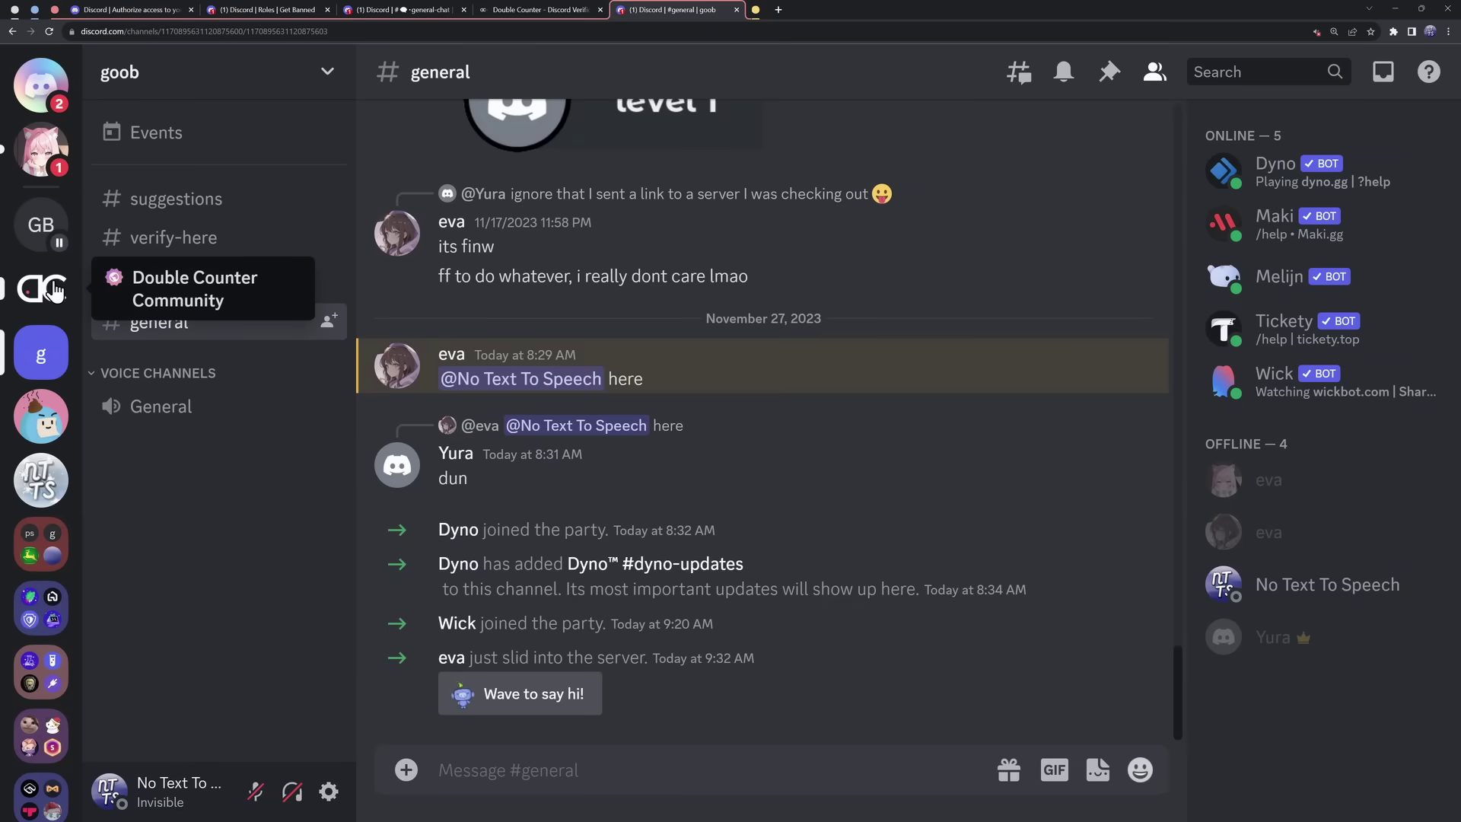
{"action": "left_click", "coordinate": [41, 288]}
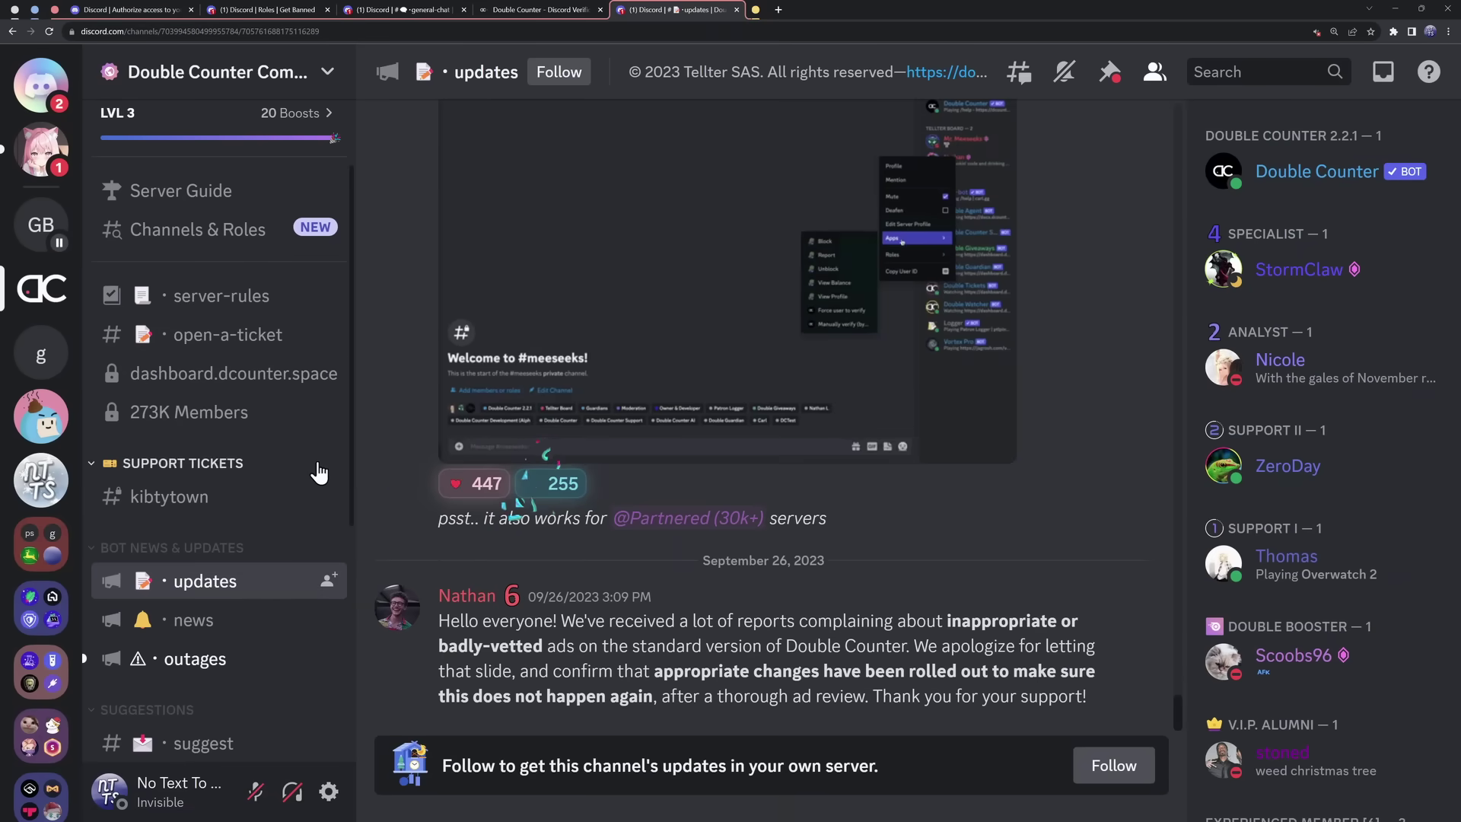
{"action": "left_click", "coordinate": [495, 9]}
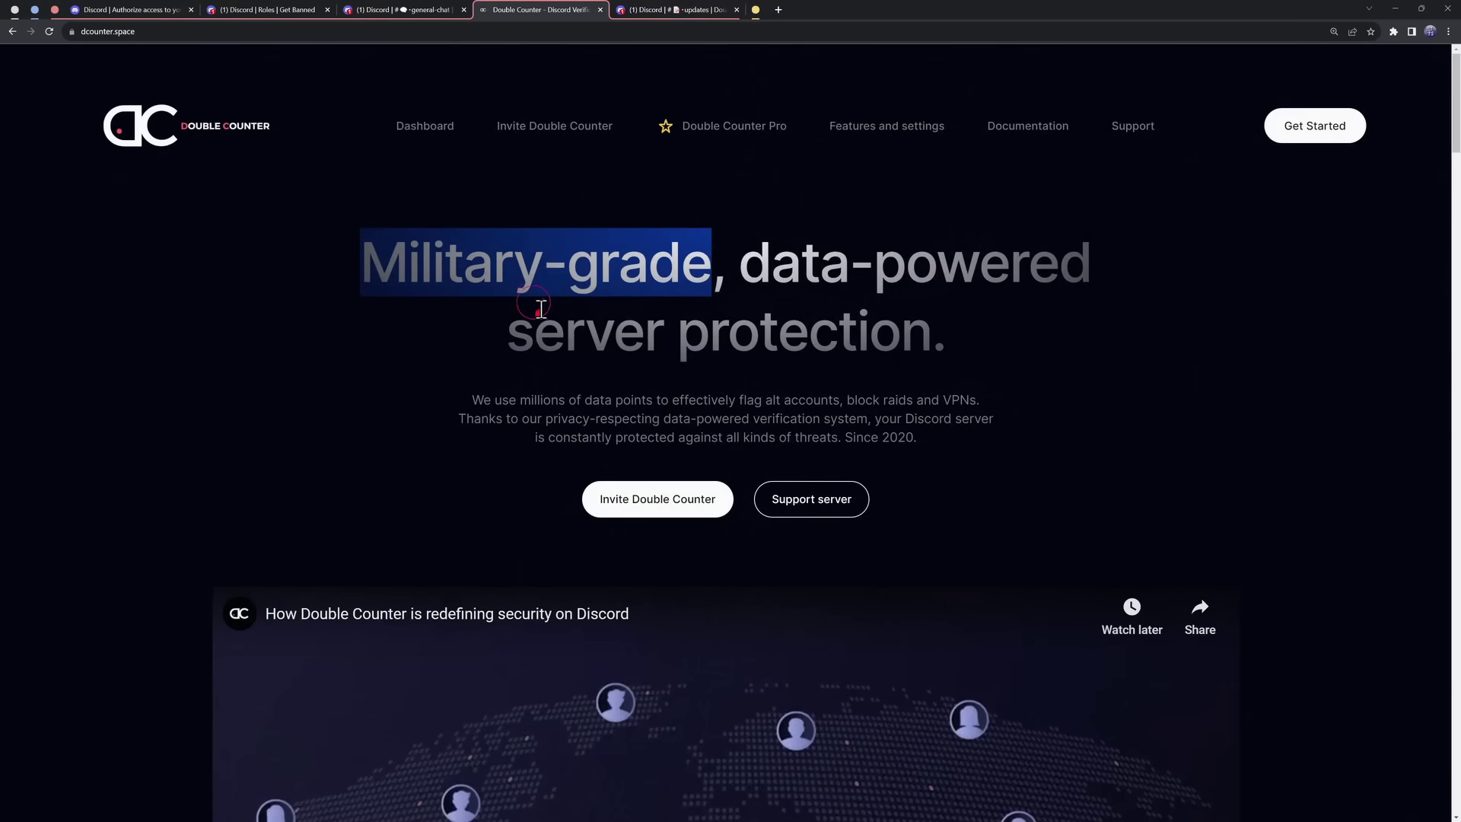
Read the security breach announcement in the Double Counter Community news channel and open the Double Counter bot's profile.
{"action": "left_click", "coordinate": [653, 9]}
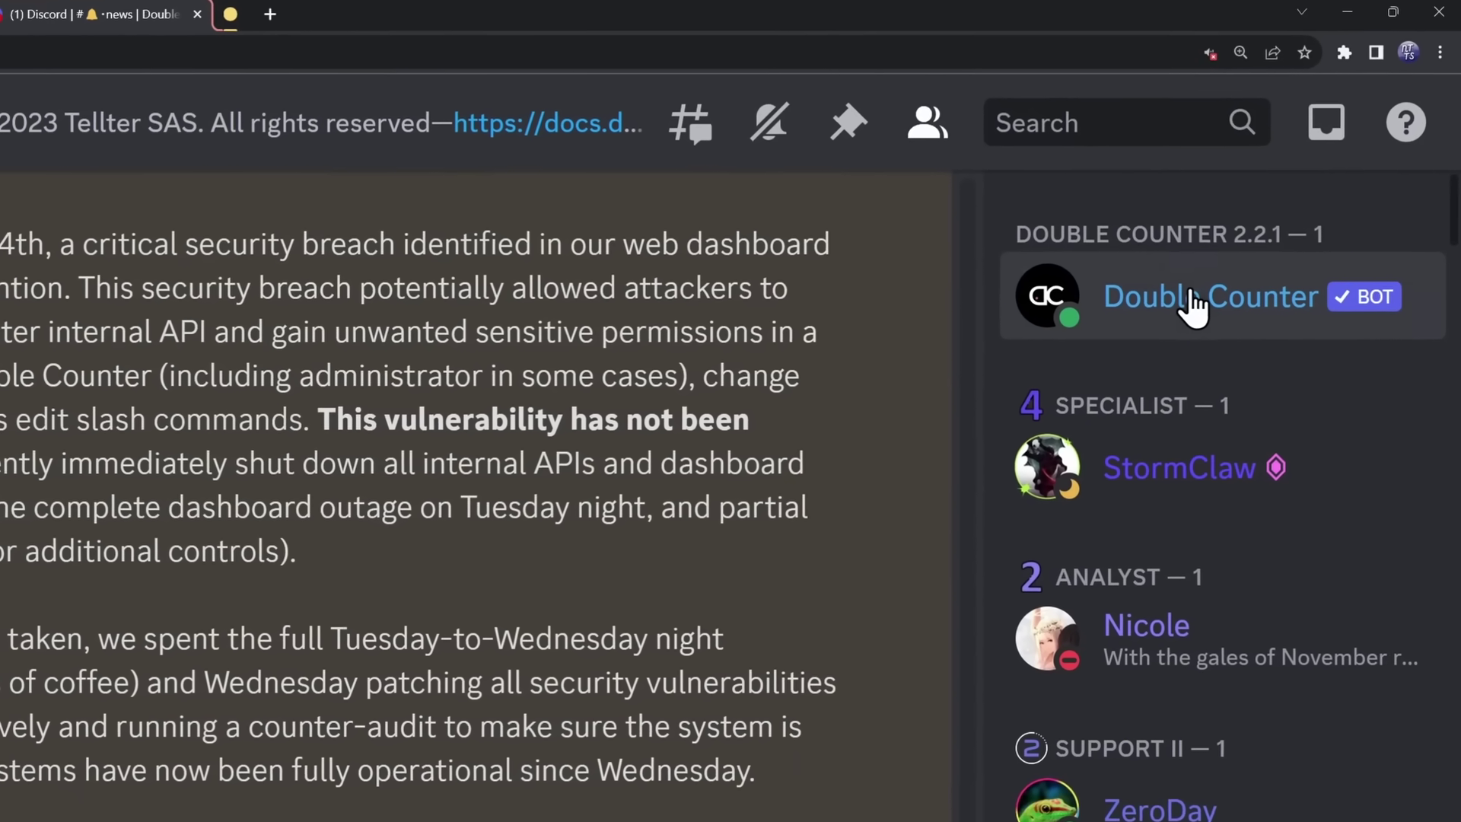
{"action": "left_click", "coordinate": [1193, 305]}
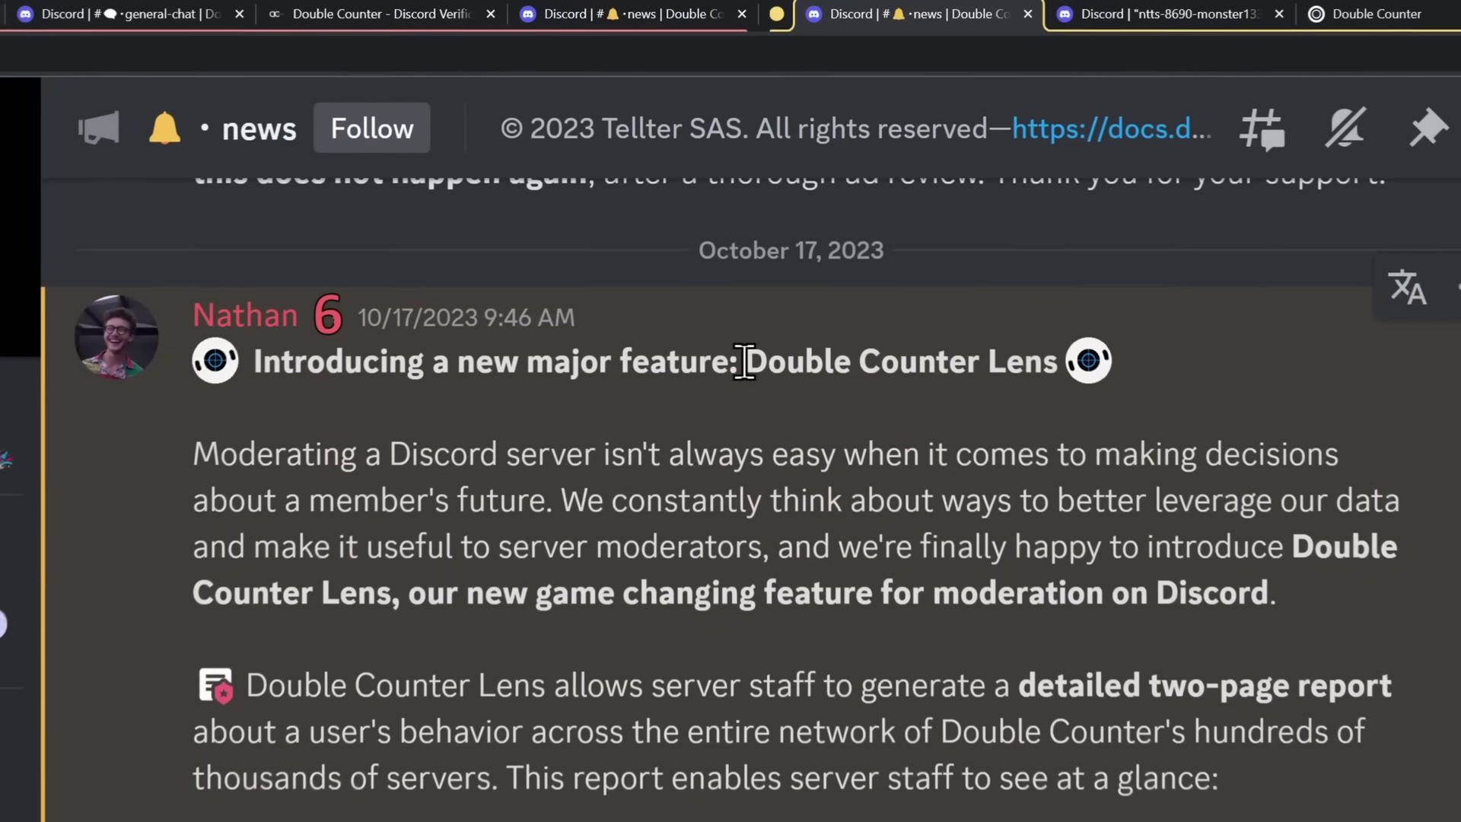
Read the Double Counter Lens announcement in the news channel, highlighting the feature name, the "game changing feature" claim and the report description.
{"action": "left_click_drag", "start_coordinate": [736, 197], "coordinate": [893, 199]}
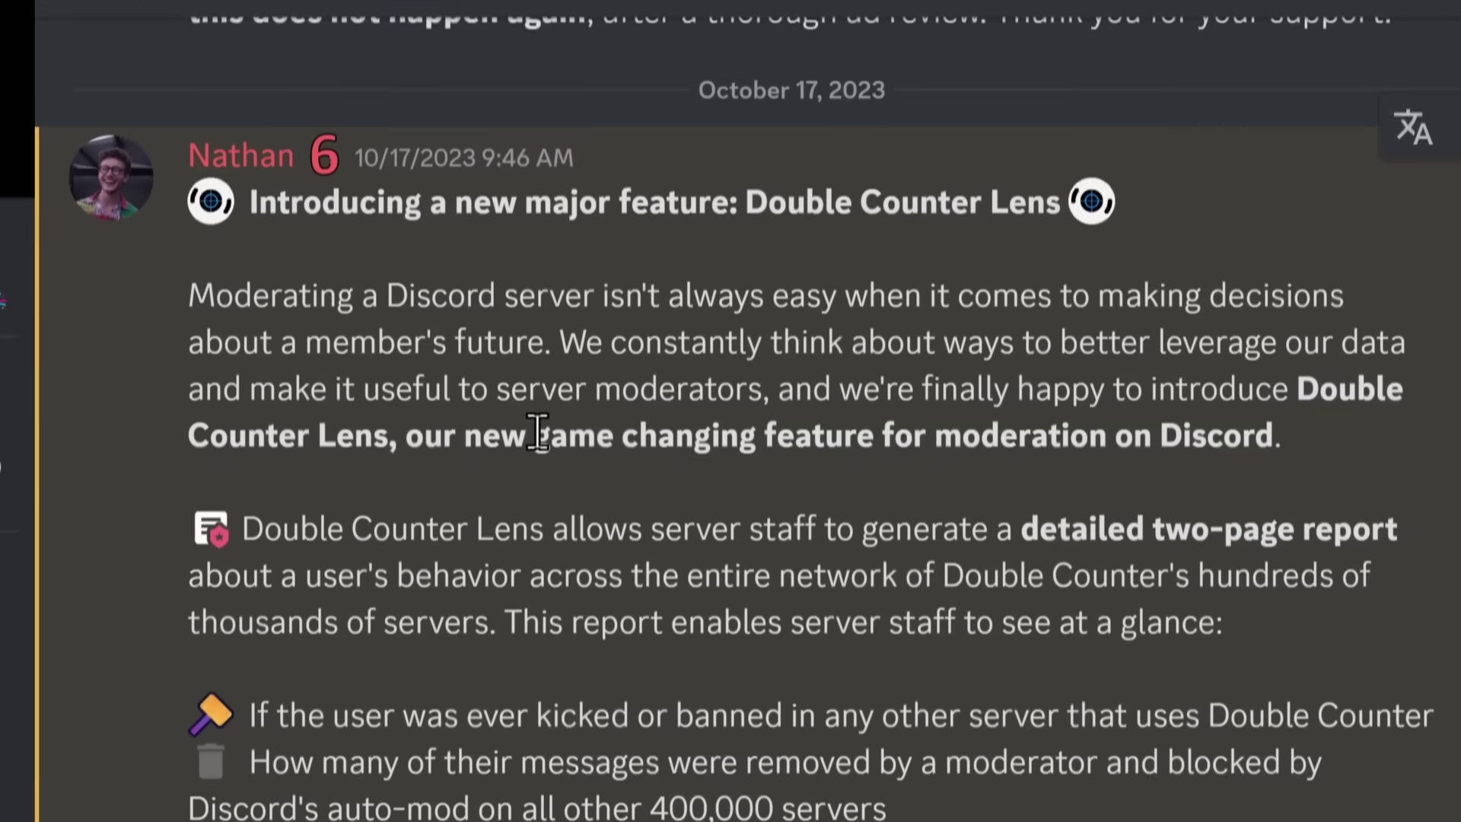
{"action": "left_click_drag", "start_coordinate": [536, 598], "coordinate": [662, 604]}
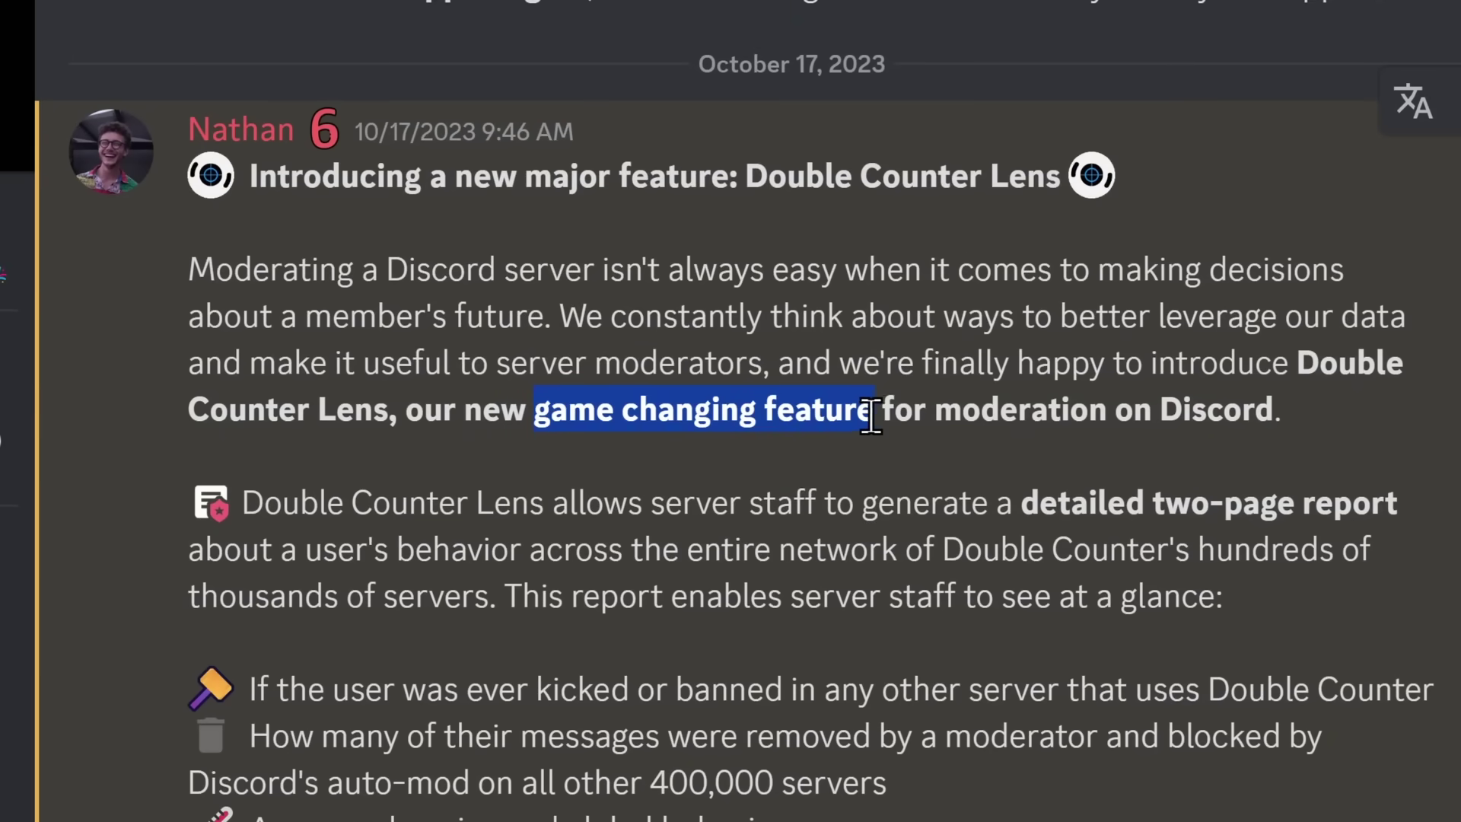
{"action": "left_click_drag", "start_coordinate": [240, 504], "coordinate": [542, 503]}
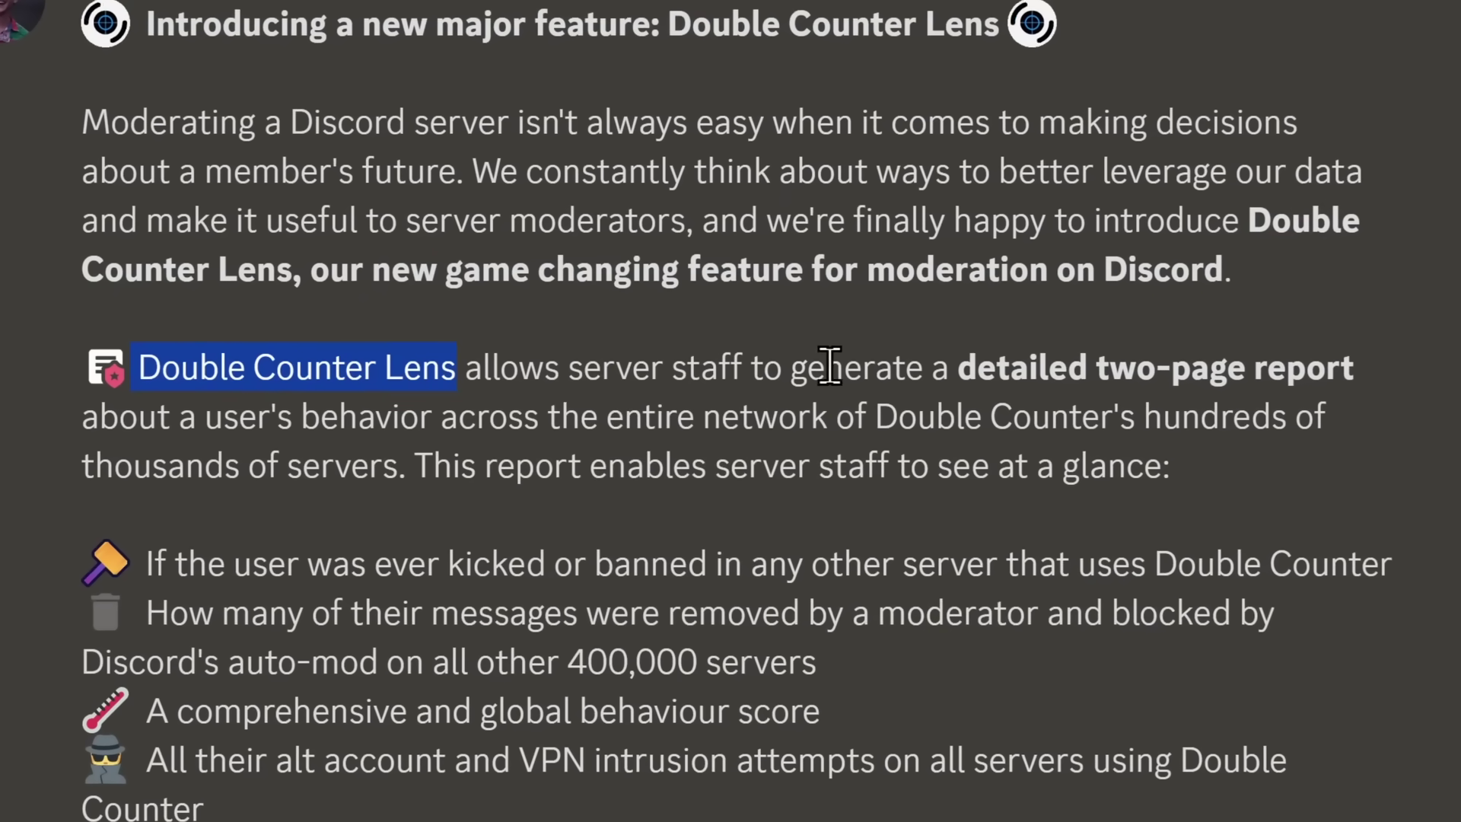
{"action": "left_click_drag", "start_coordinate": [674, 365], "coordinate": [1072, 385]}
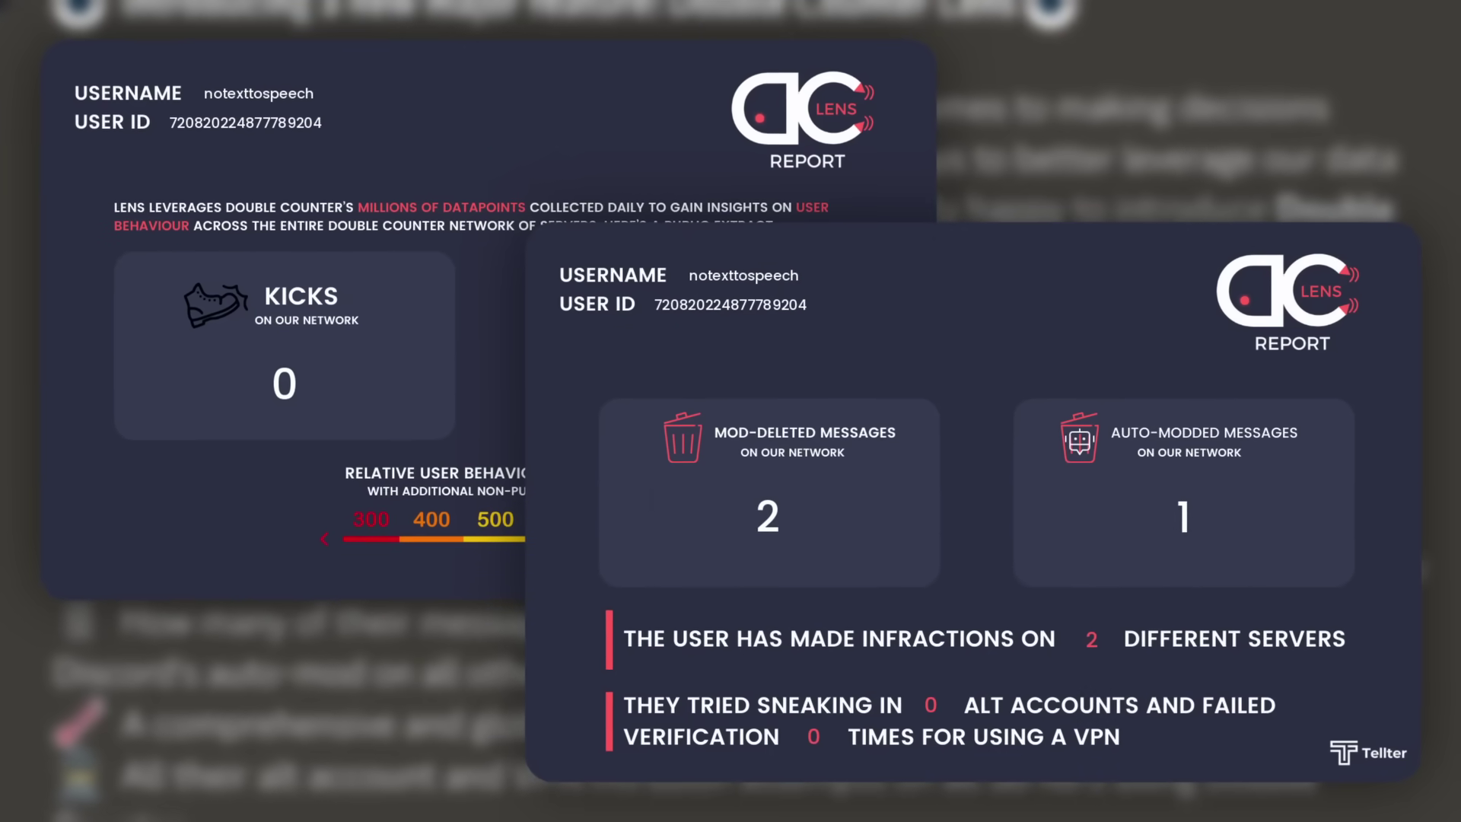
{"action": "left_click_drag", "start_coordinate": [1073, 384], "coordinate": [458, 513]}
{"action": "left_click", "coordinate": [1095, 414]}
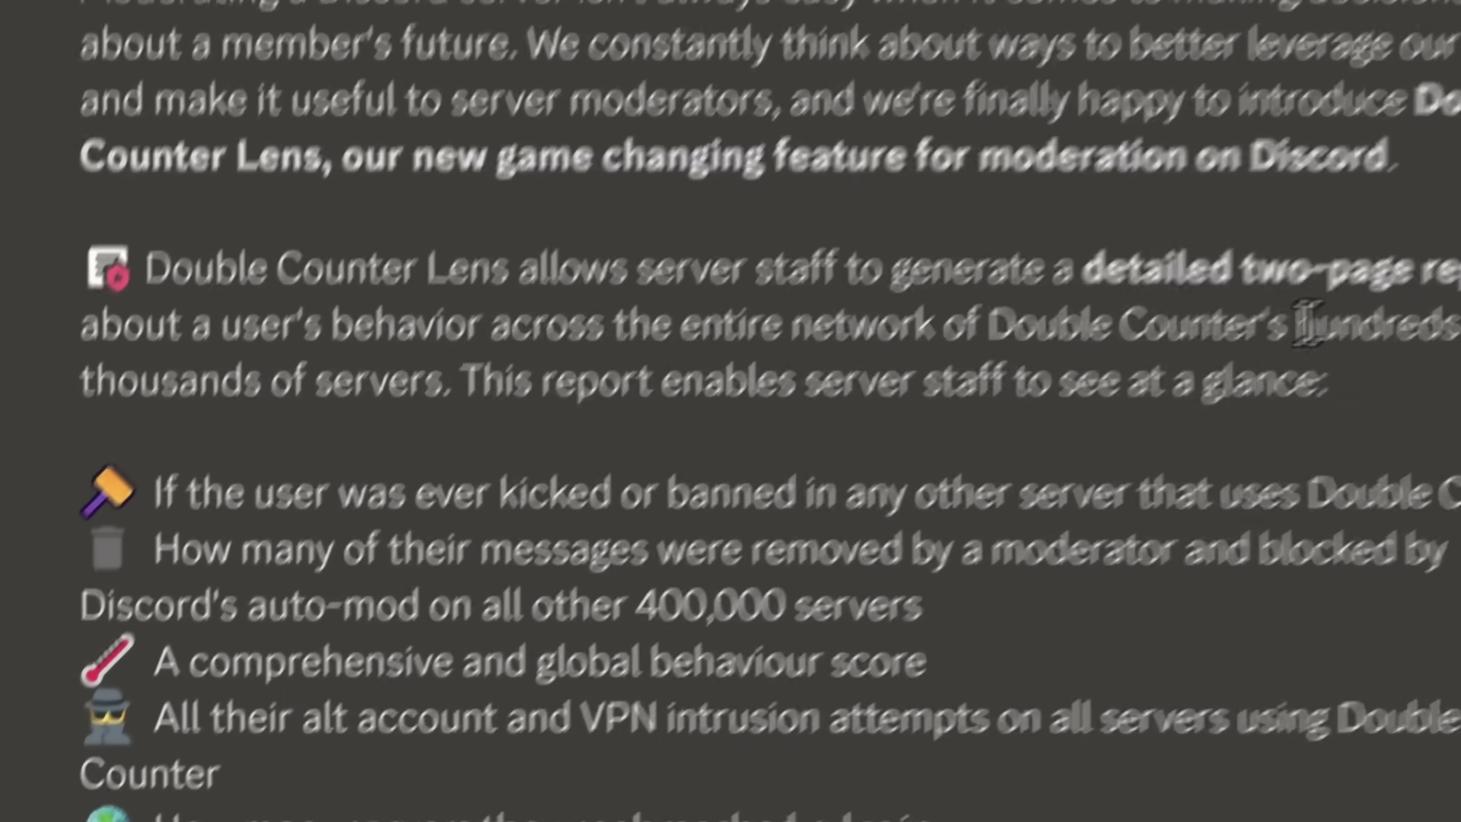
{"action": "left_click_drag", "start_coordinate": [246, 782], "coordinate": [591, 783]}
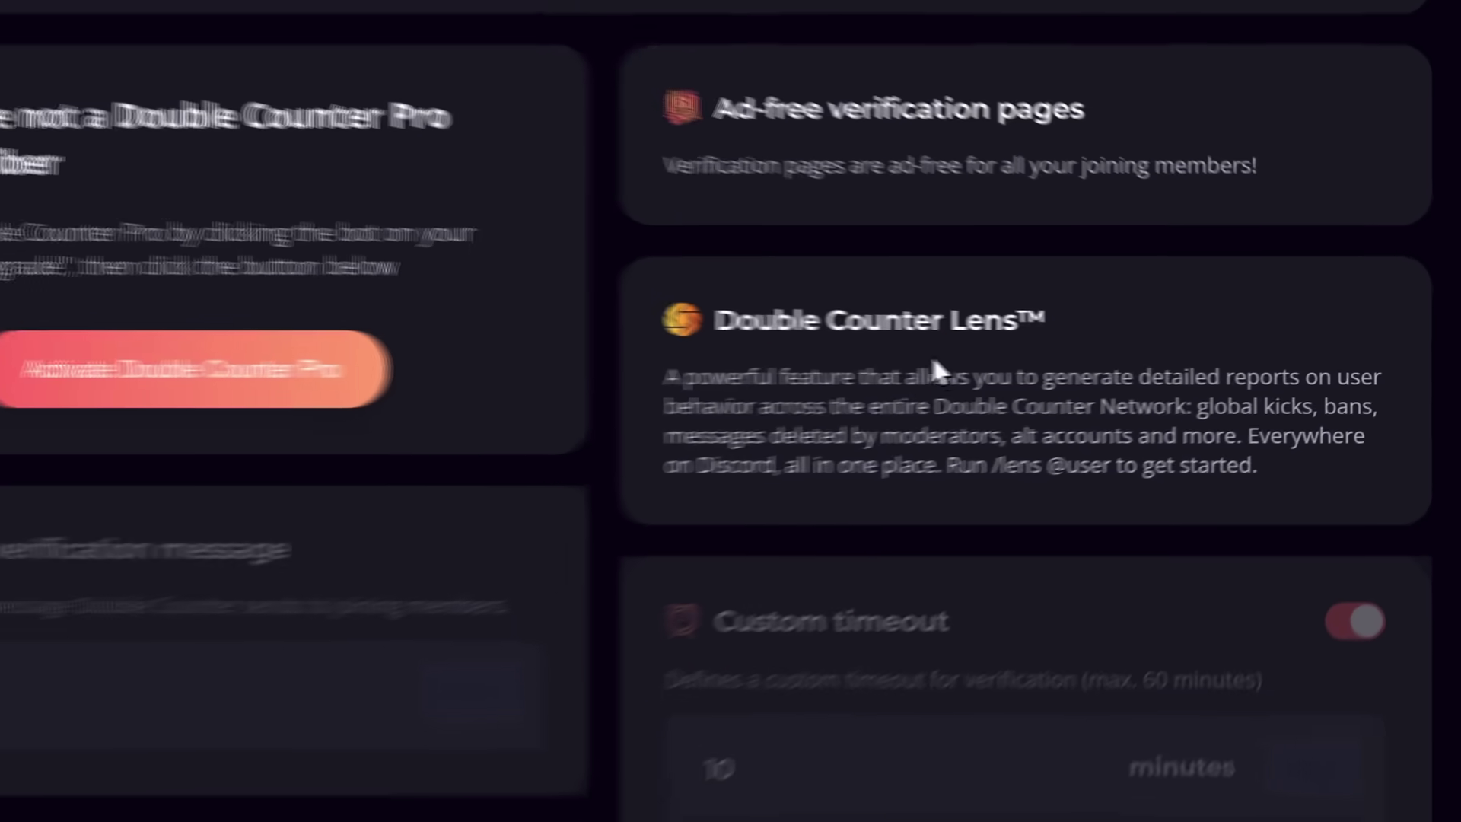
Look through the premium features, Preferences and Configuration pages of the Get Banned dashboard.
{"action": "scroll", "coordinate": [794, 302], "scroll_direction": "down", "scroll_amount": 1}
{"action": "left_click", "coordinate": [230, 426]}
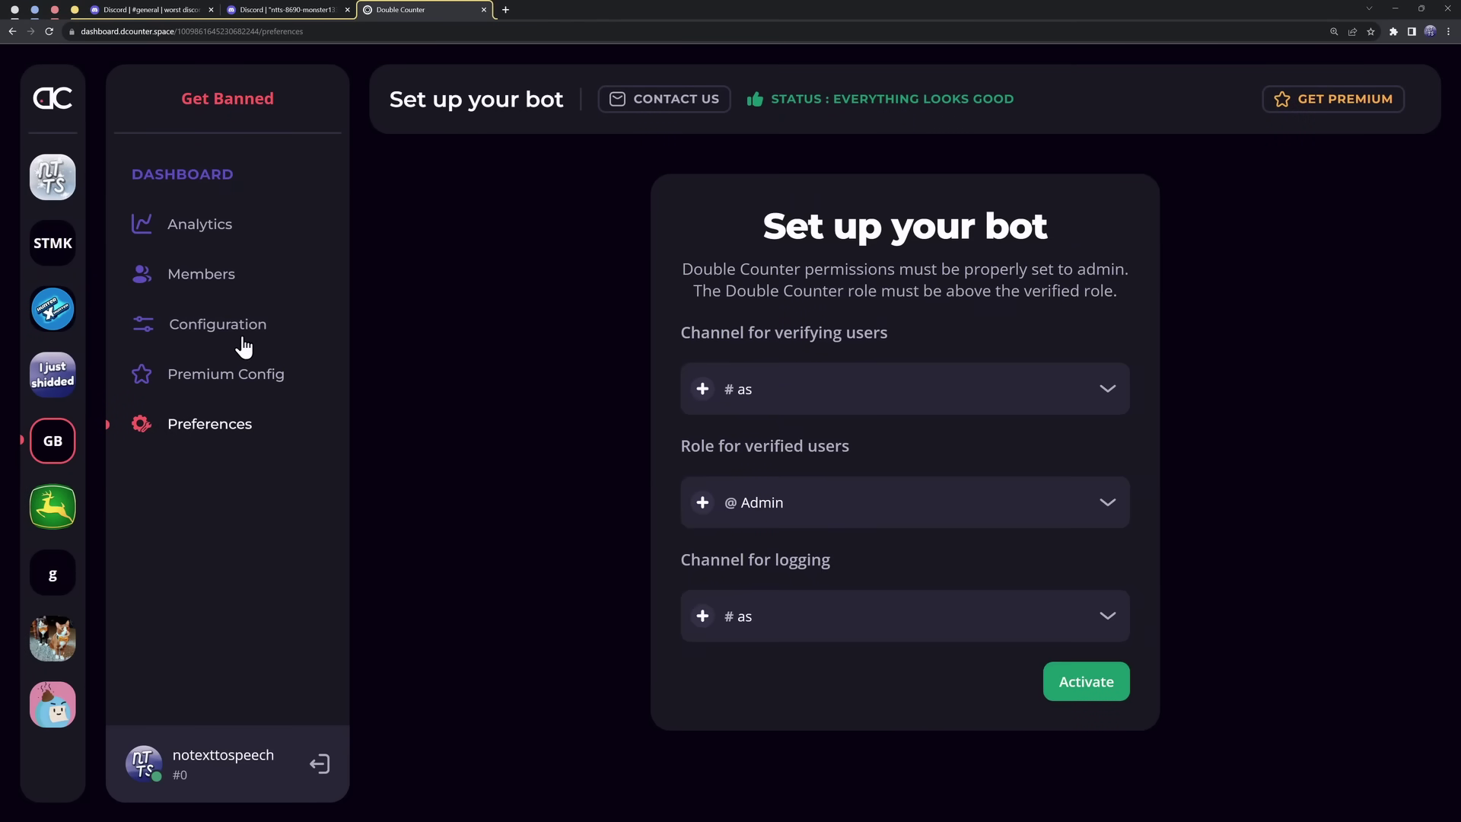
{"action": "left_click", "coordinate": [232, 340]}
{"action": "scroll", "coordinate": [894, 447], "scroll_direction": "down", "scroll_amount": 8}
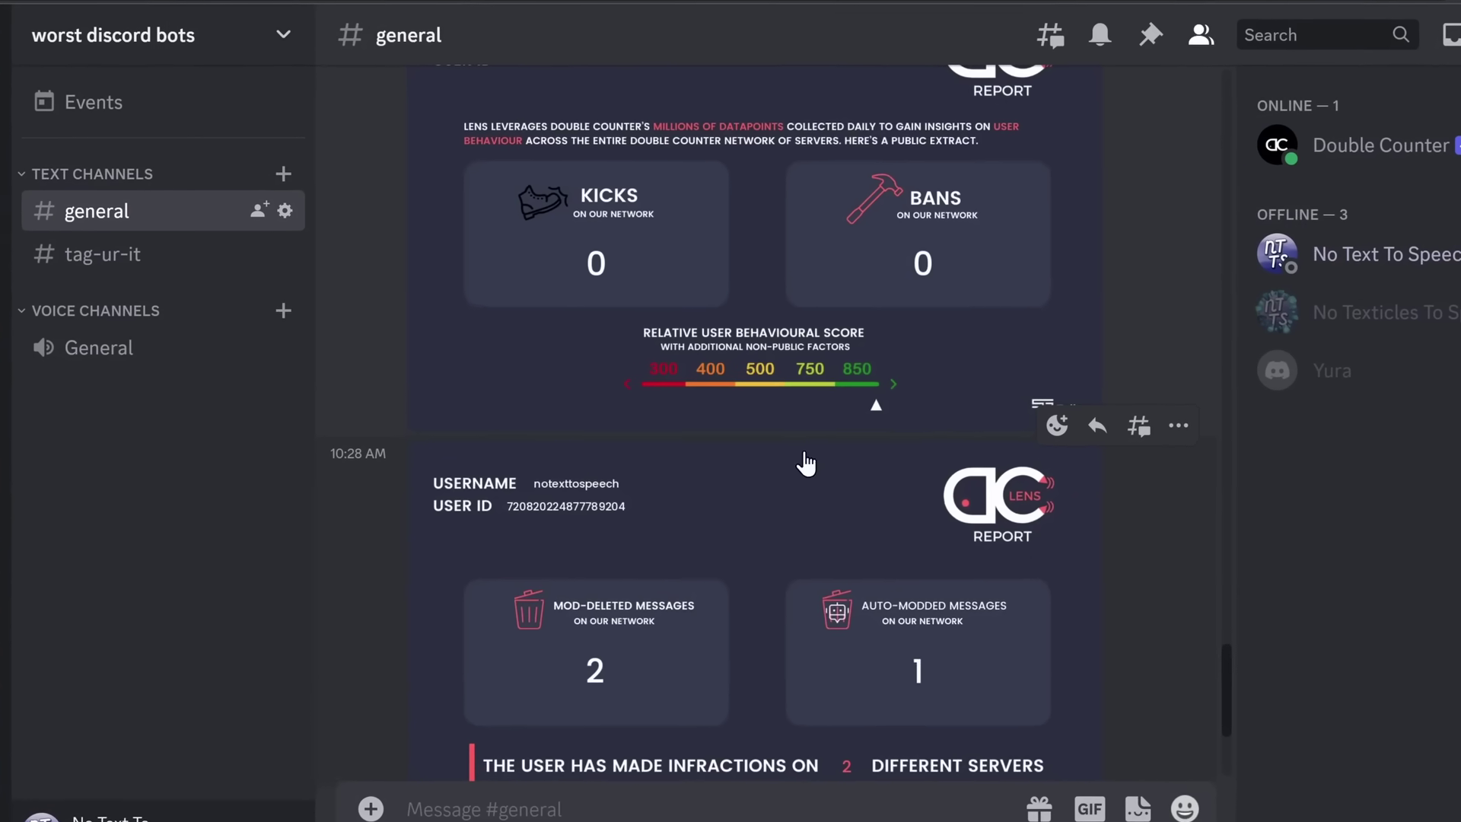
Review both pages of the Double Counter Lens report in the general channel of worst discord bots.
{"action": "scroll", "coordinate": [1177, 613], "scroll_direction": "up", "scroll_amount": 3}
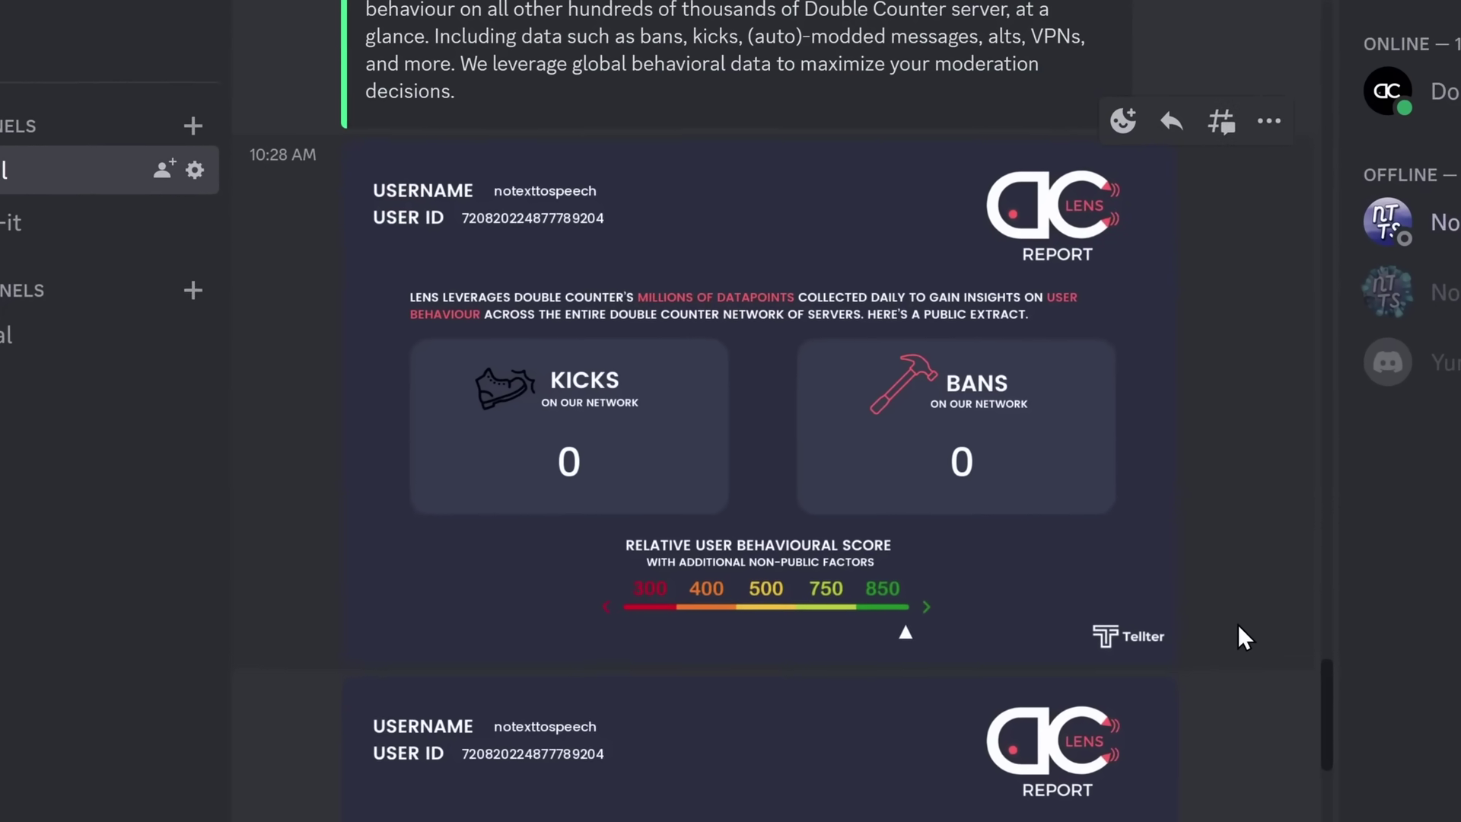